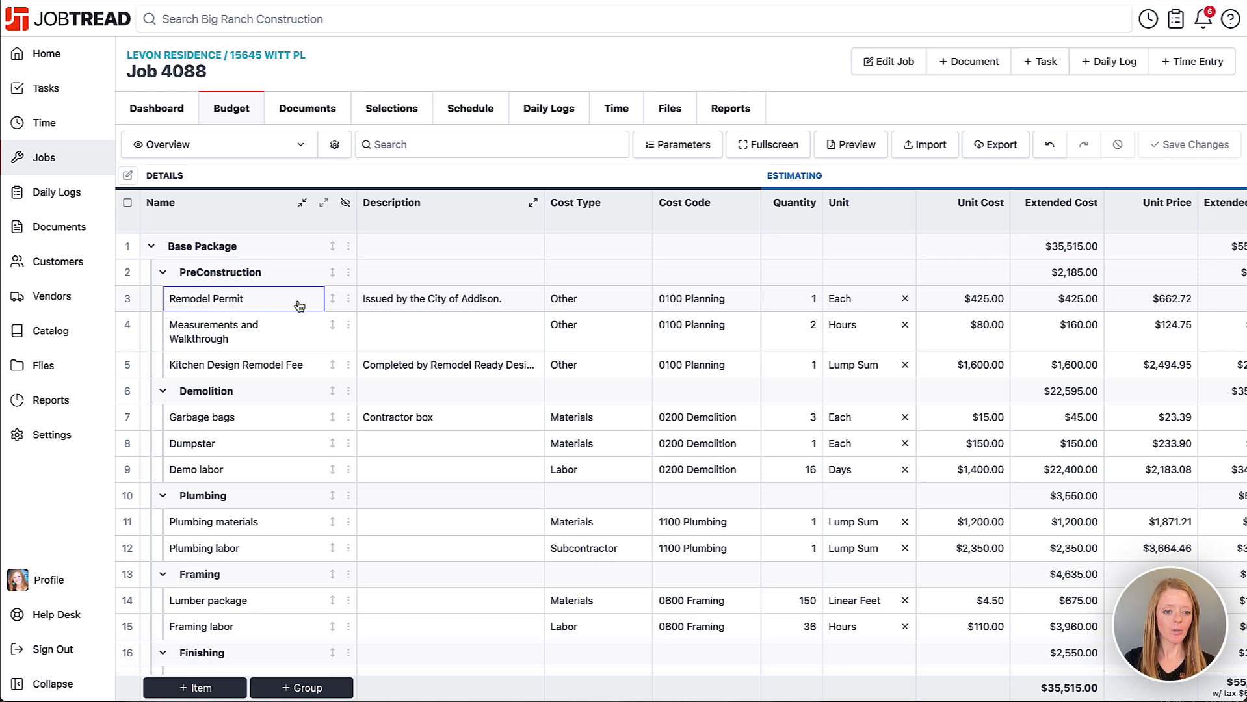
Open the Remodel Permit cost item's details from its row menu
left_click(349, 300)
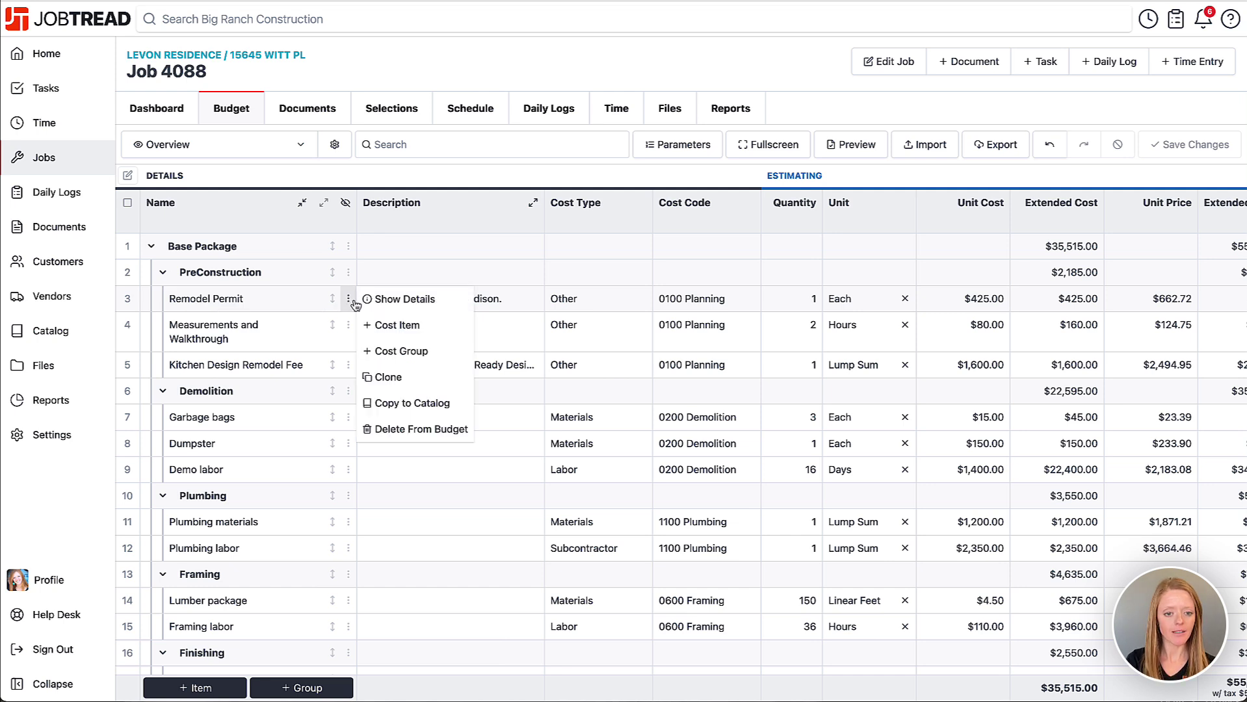
left_click(391, 305)
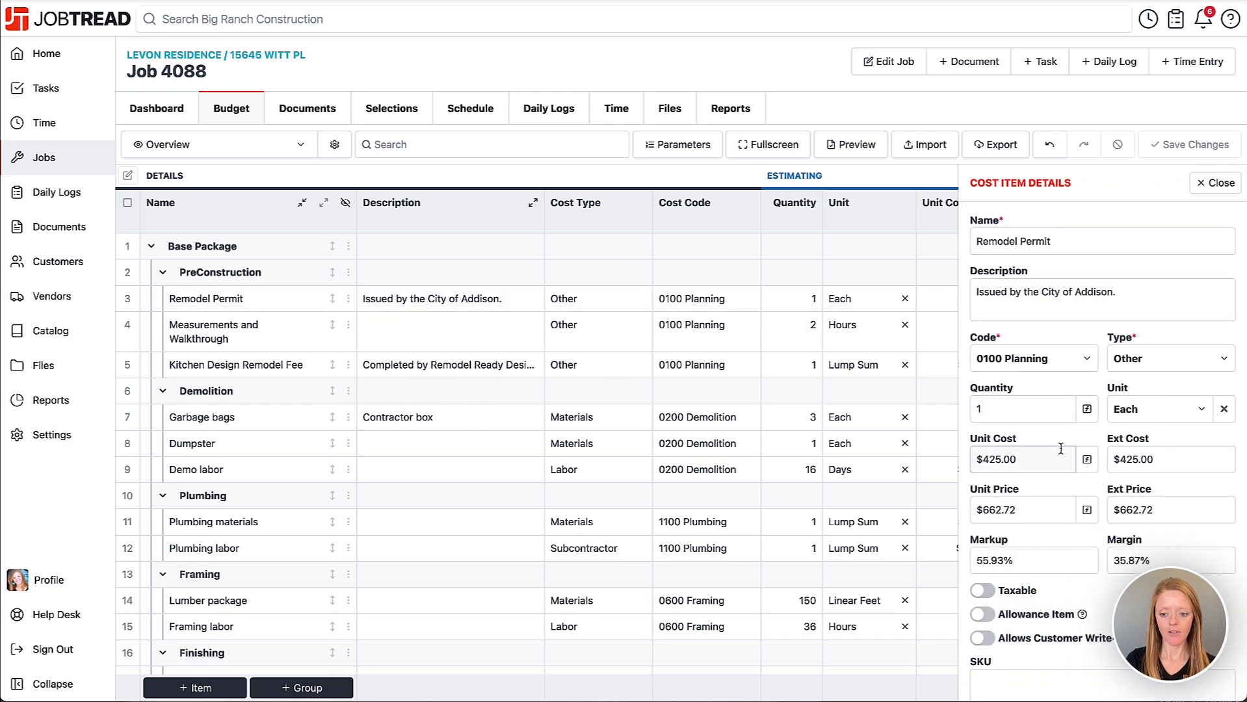
scroll(1063, 434, "down", 5)
scroll(1061, 446, "down", 2)
scroll(1061, 446, "down", 2)
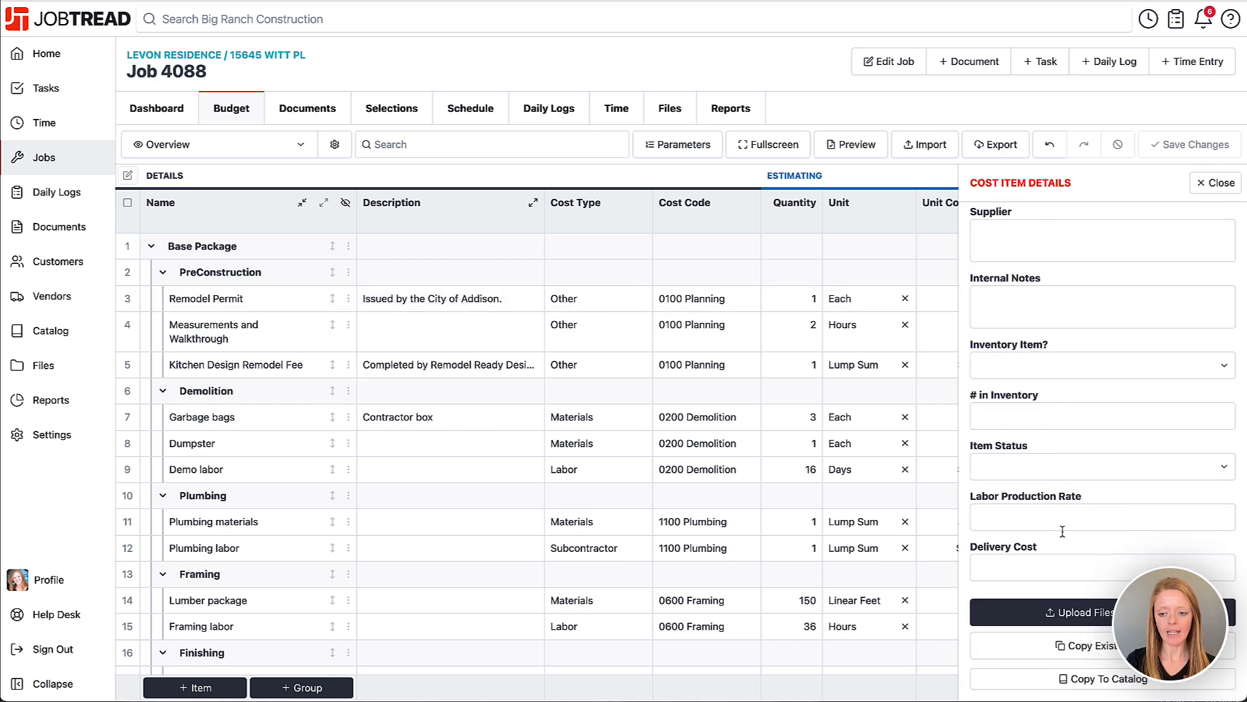
Attach the Addison permit requirements PDF from the Permits-tagged files to Remodel Permit
left_click(1042, 653)
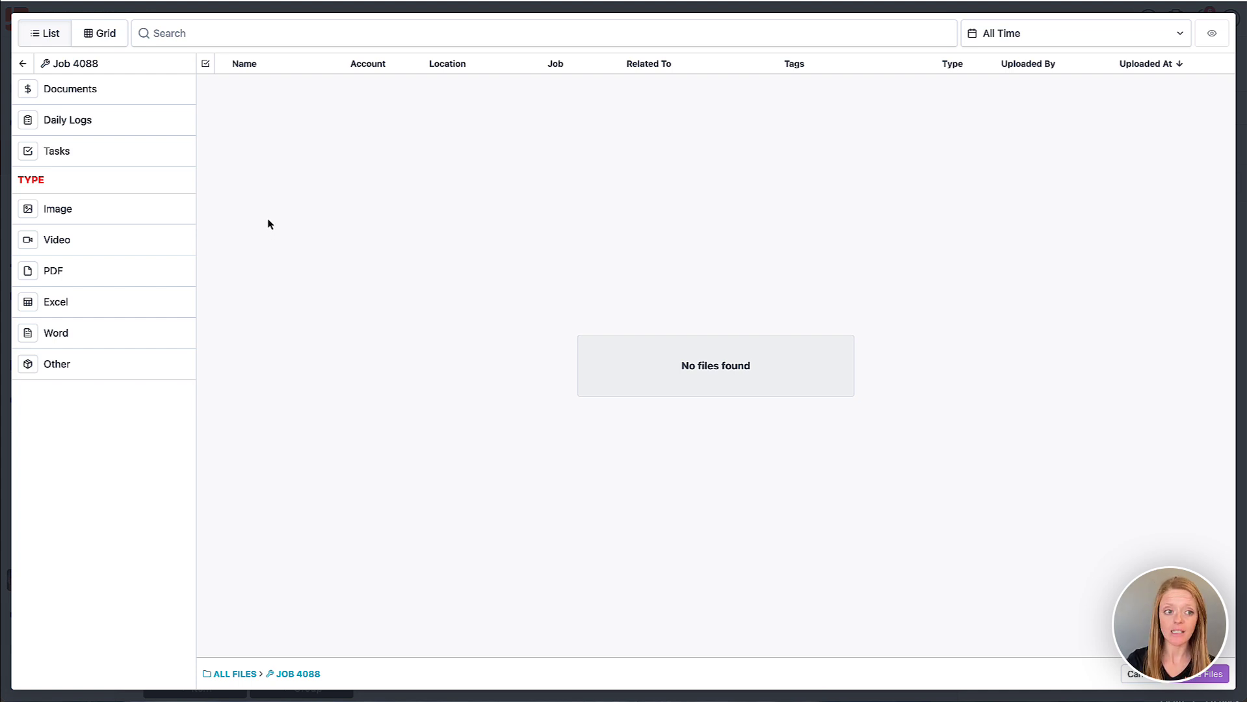
left_click(21, 64)
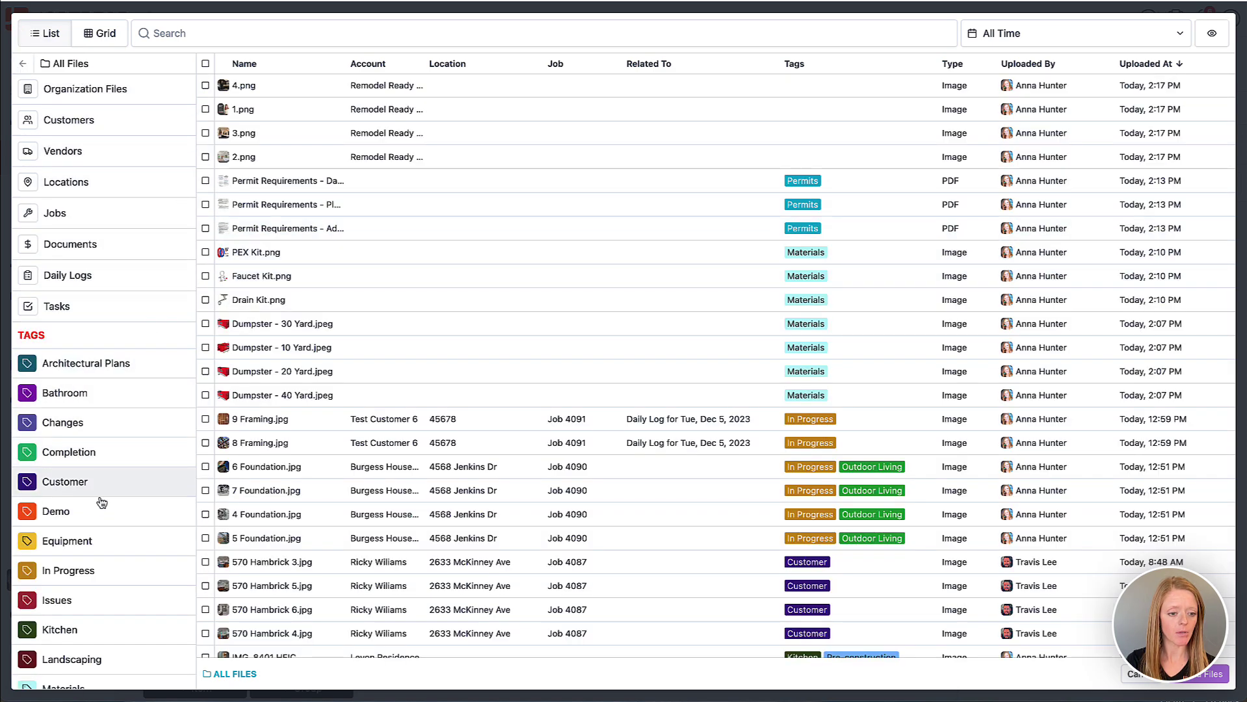
scroll(99, 517, "down", 1)
scroll(97, 532, "down", 2)
scroll(88, 517, "down", 1)
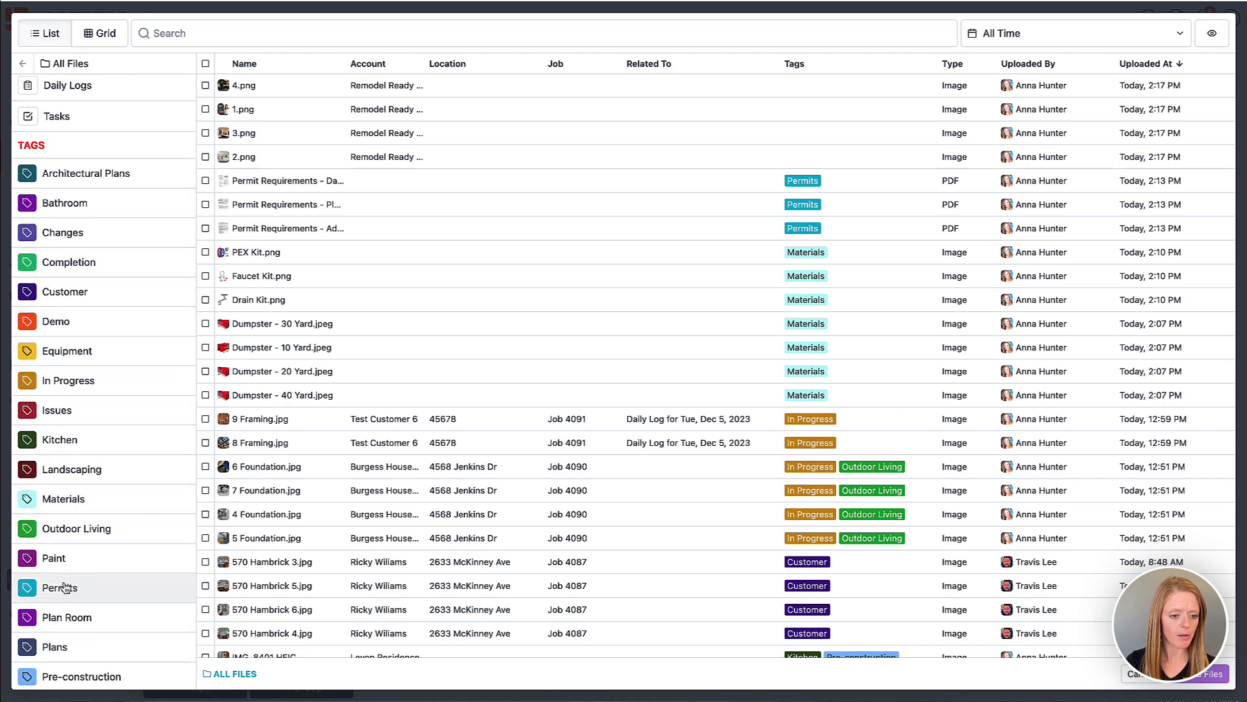
left_click(88, 588)
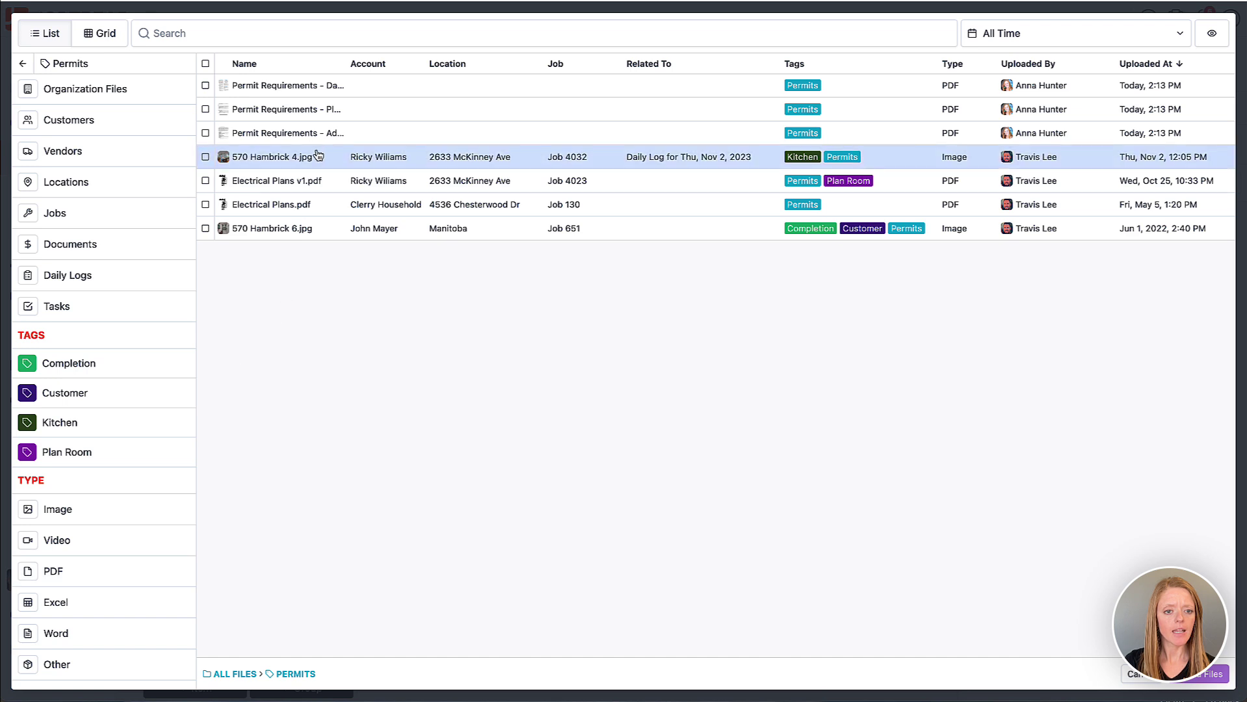
left_click(205, 134)
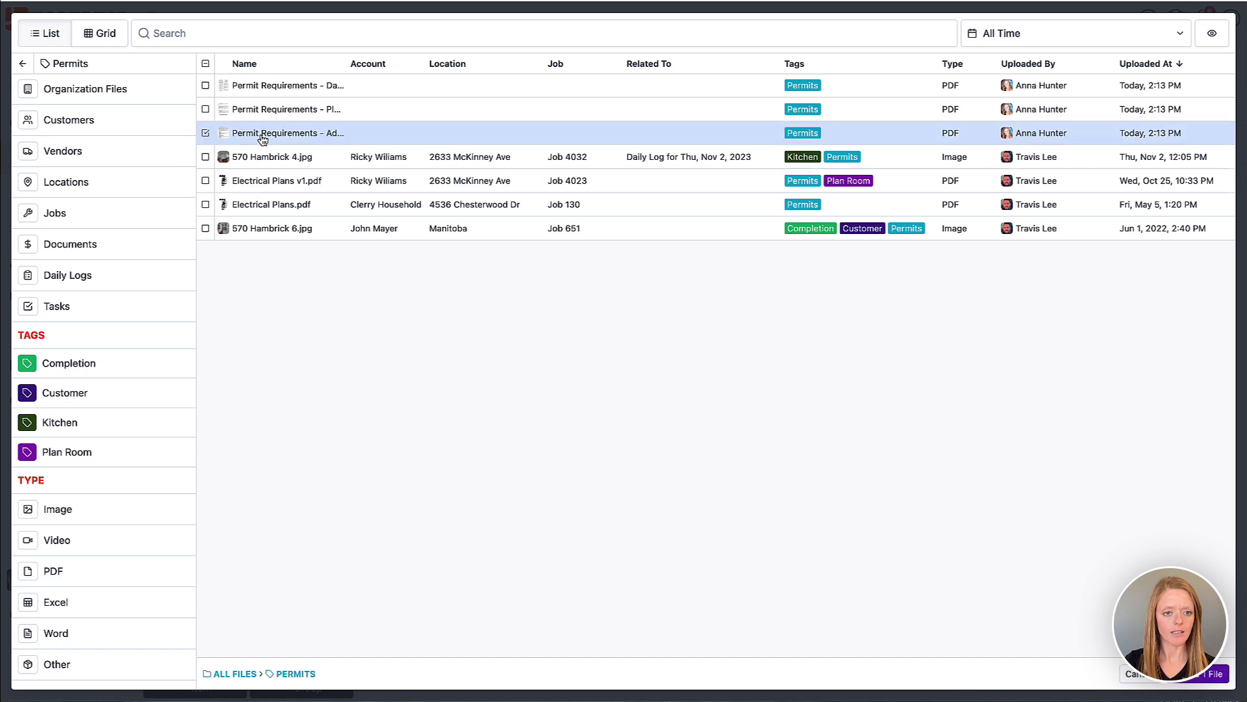
left_click(1200, 678)
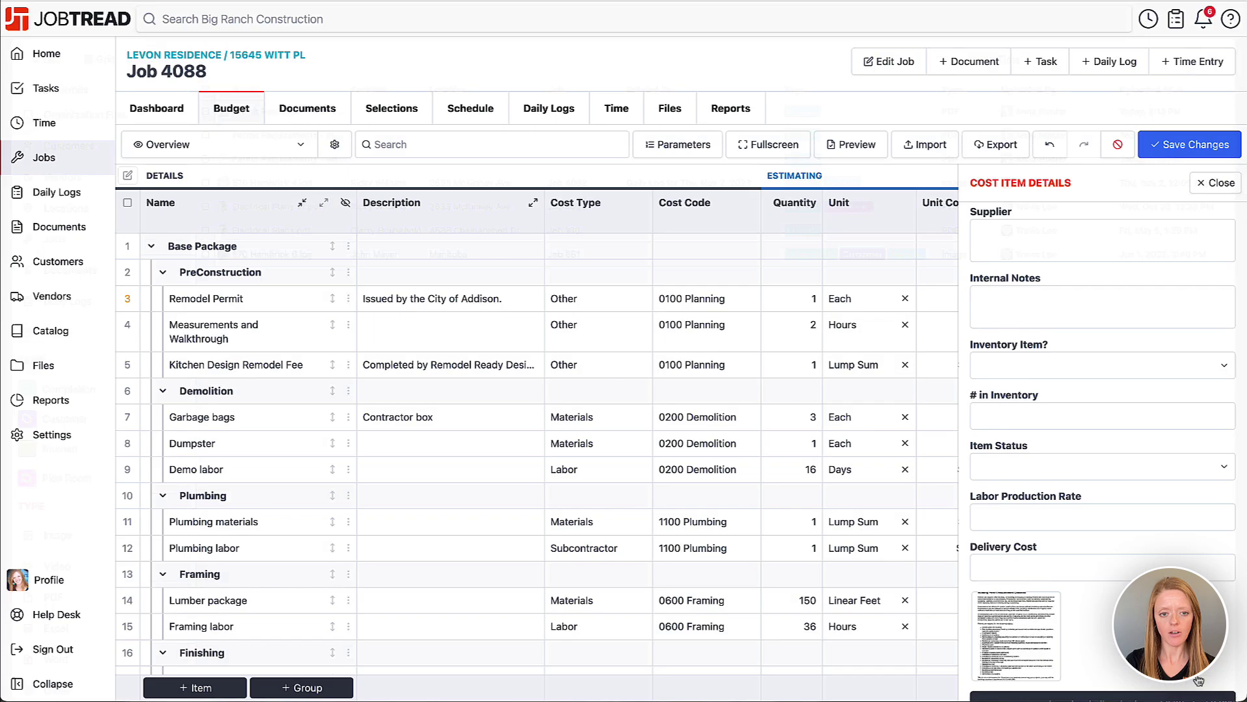
left_click(1004, 624)
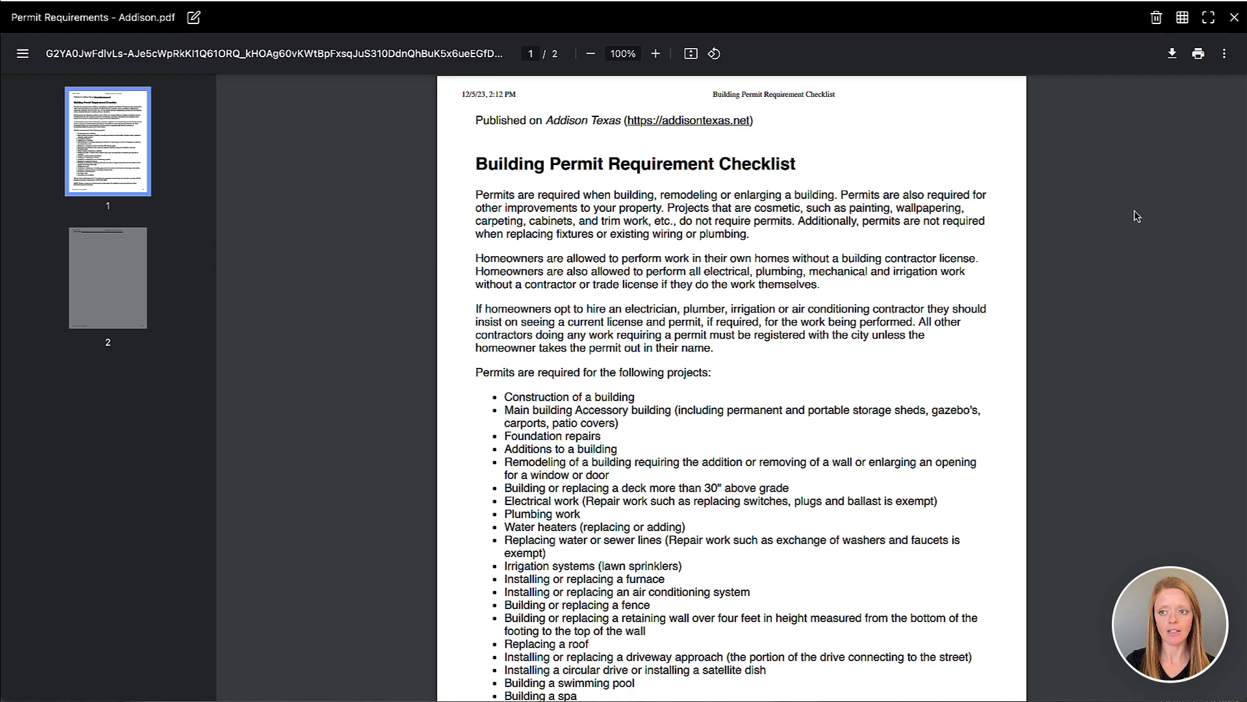
left_click(1232, 19)
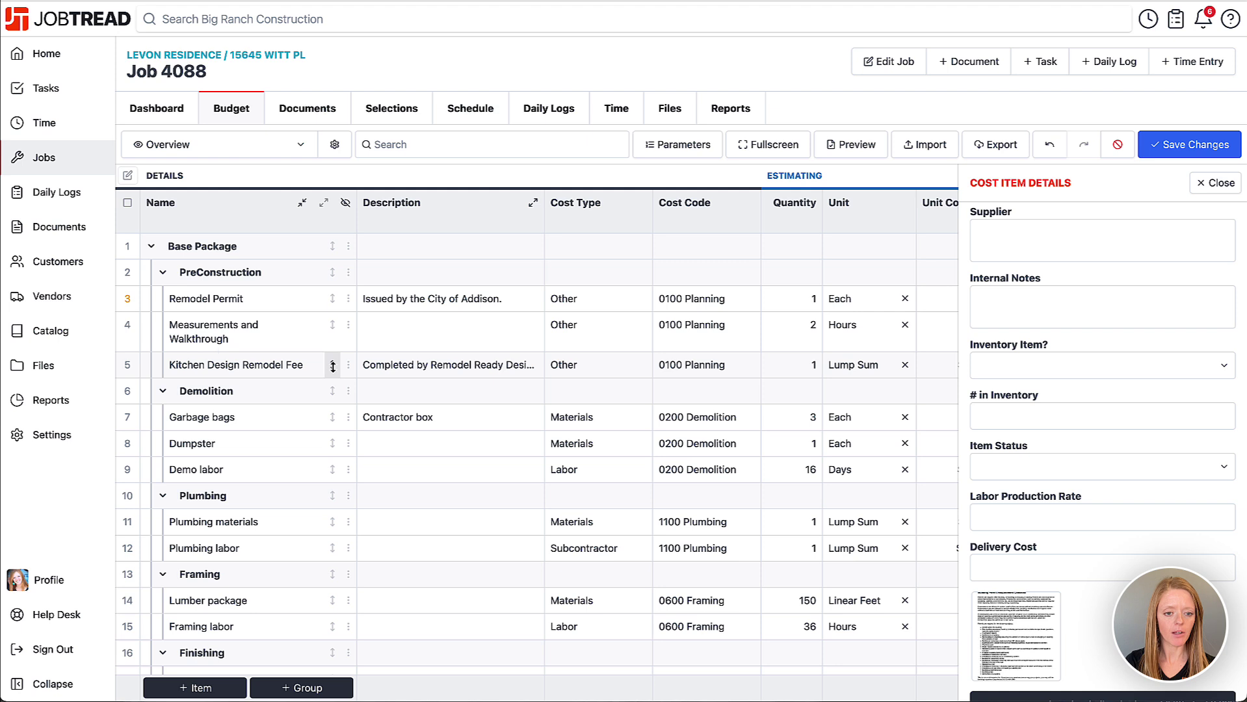
In Kitchen Design Remodel Fee details, select all four Remodel Ready Design vendor images
left_click(348, 364)
left_click(389, 369)
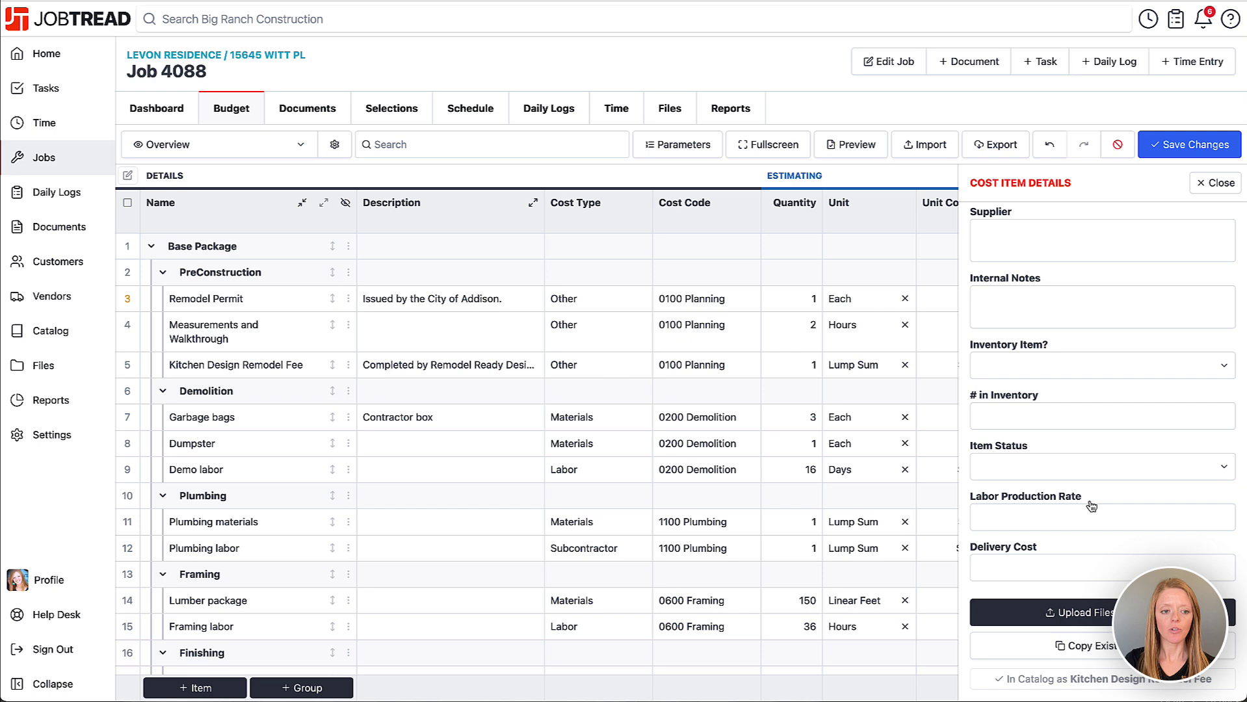
left_click(1053, 653)
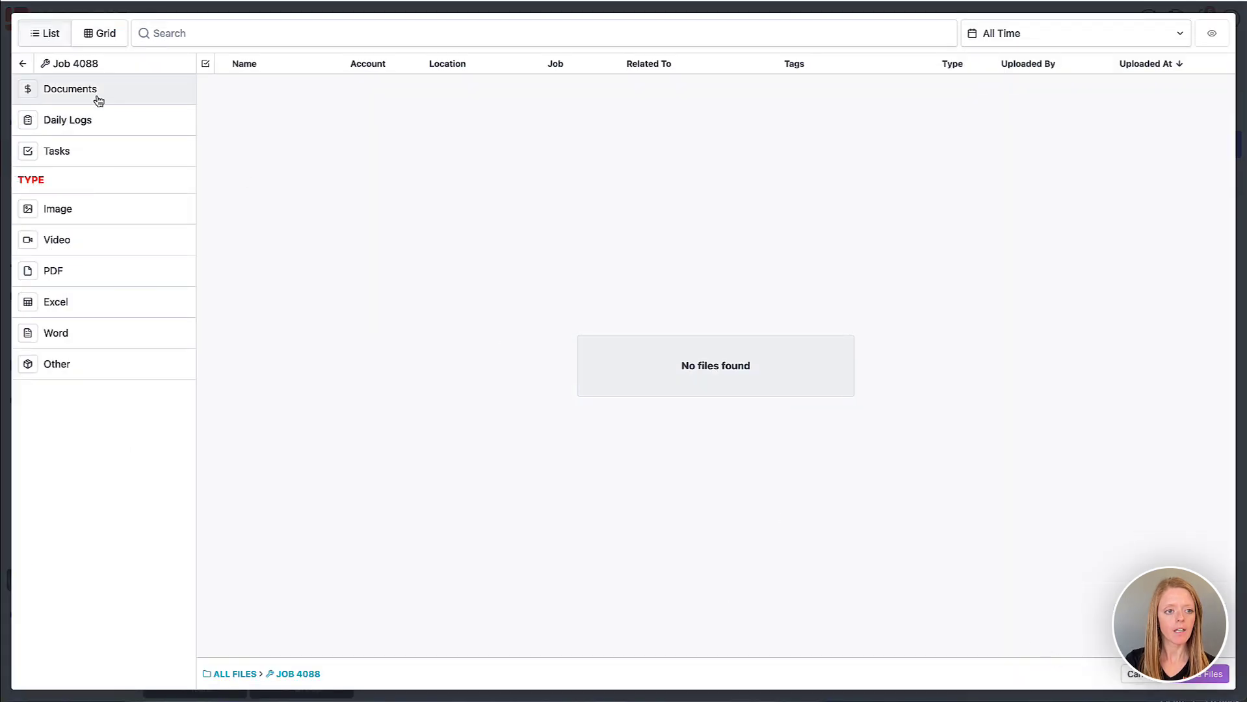
left_click(24, 64)
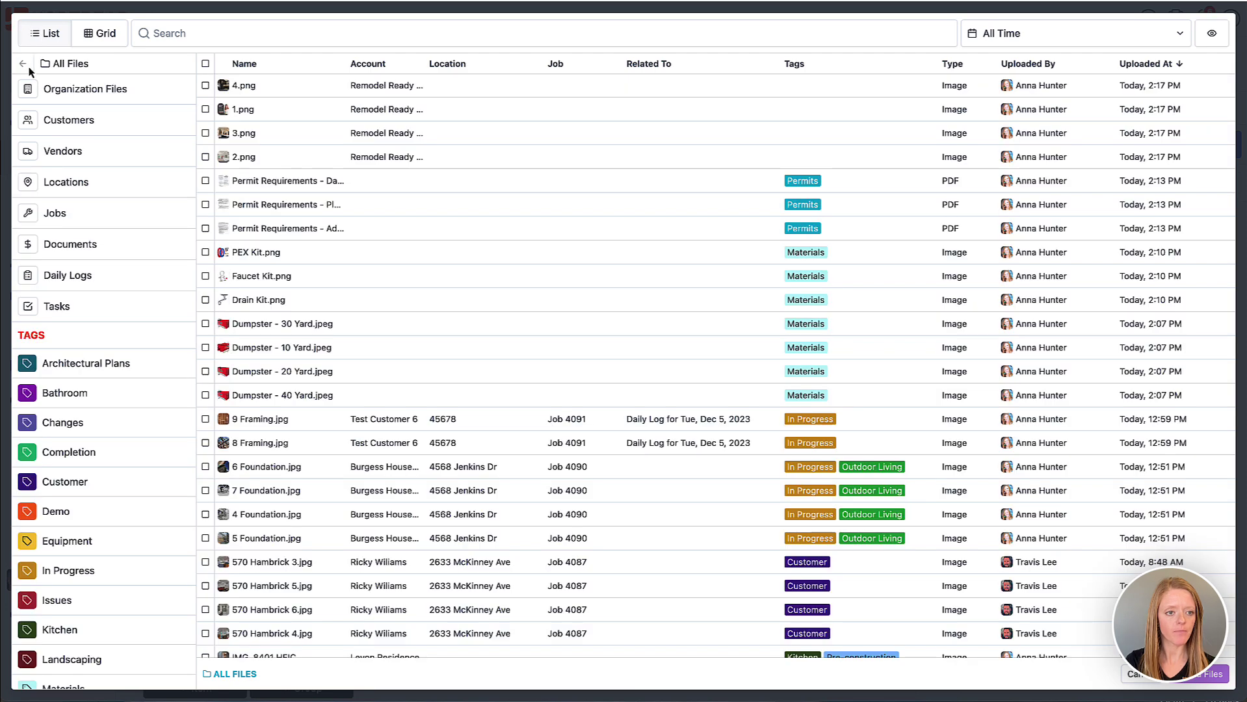
left_click(70, 156)
left_click(100, 87)
type("re")
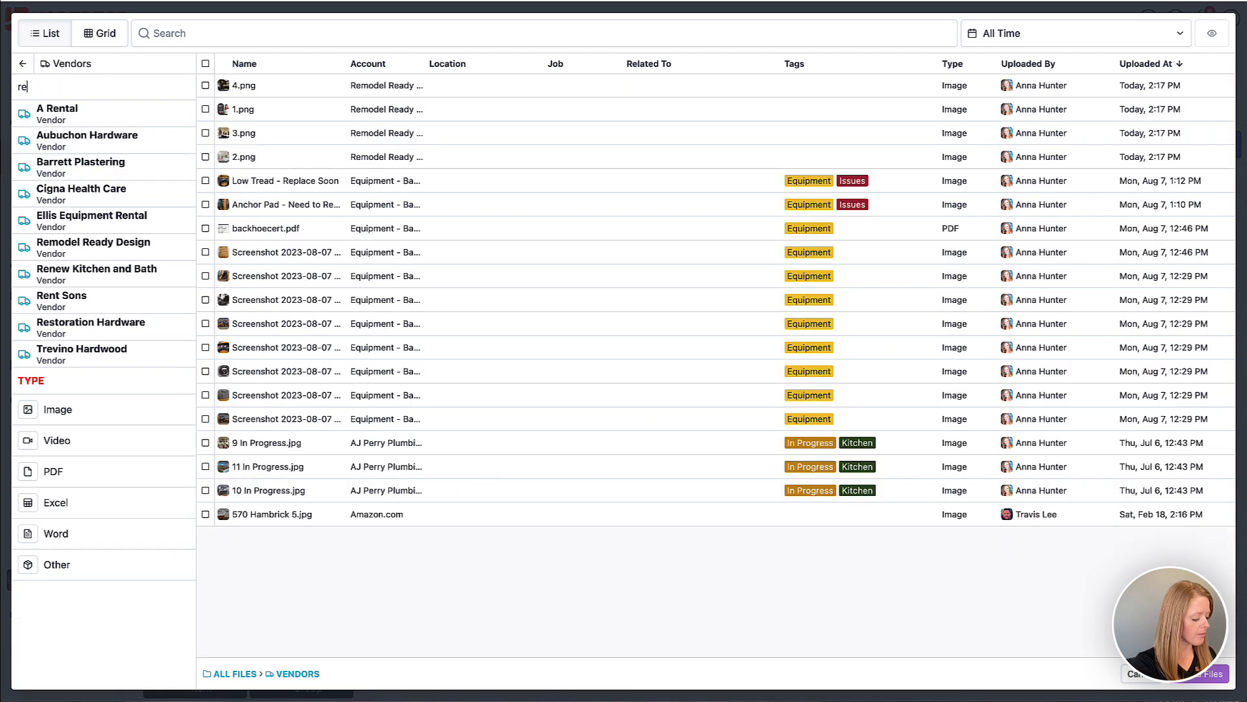
type("mod")
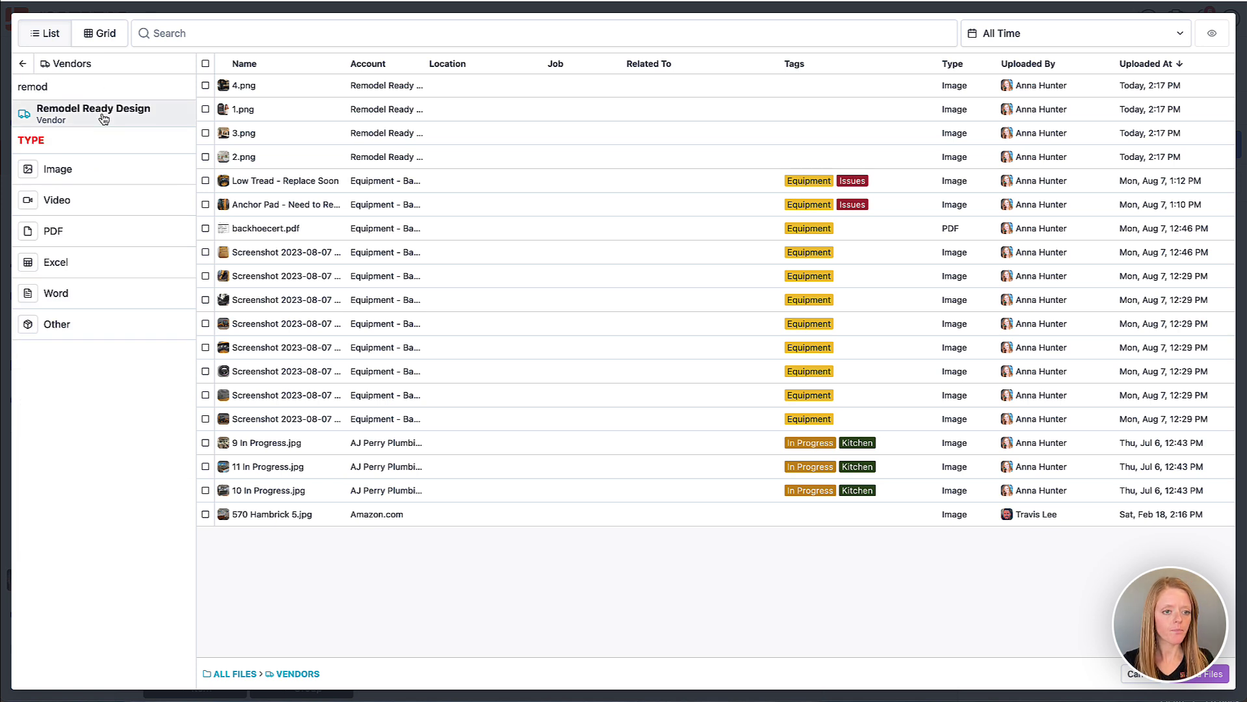
left_click(104, 119)
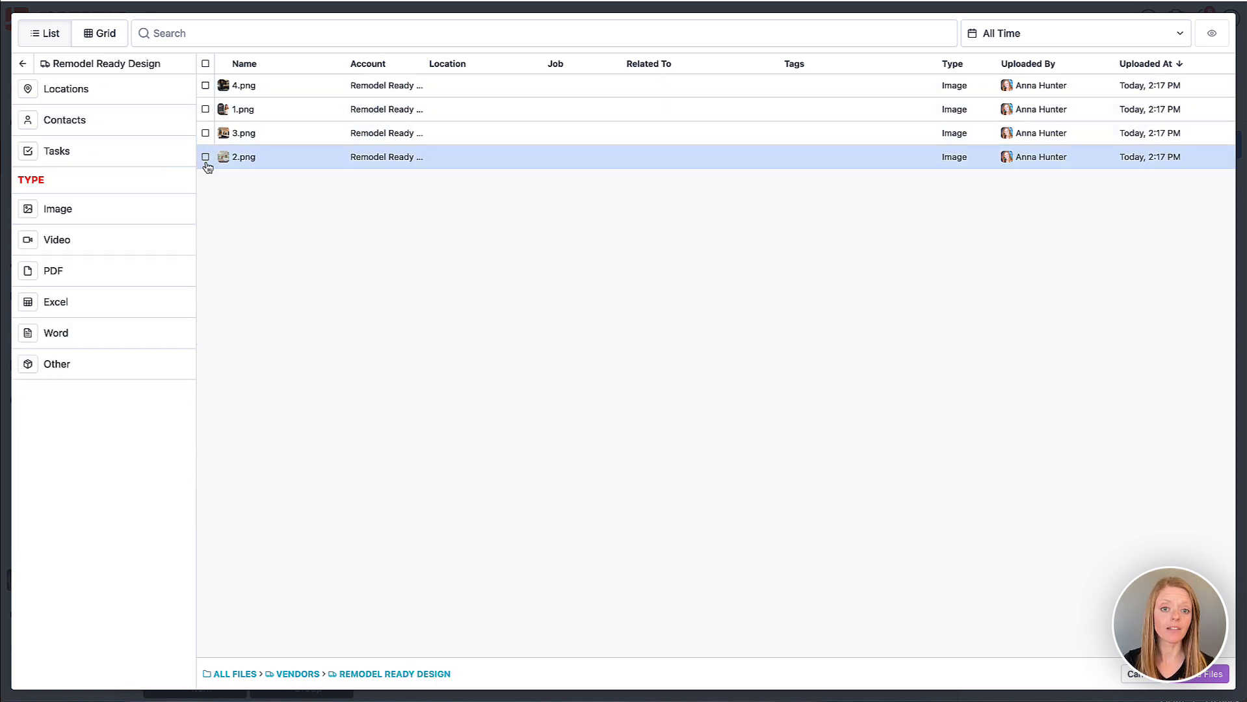
left_click(205, 64)
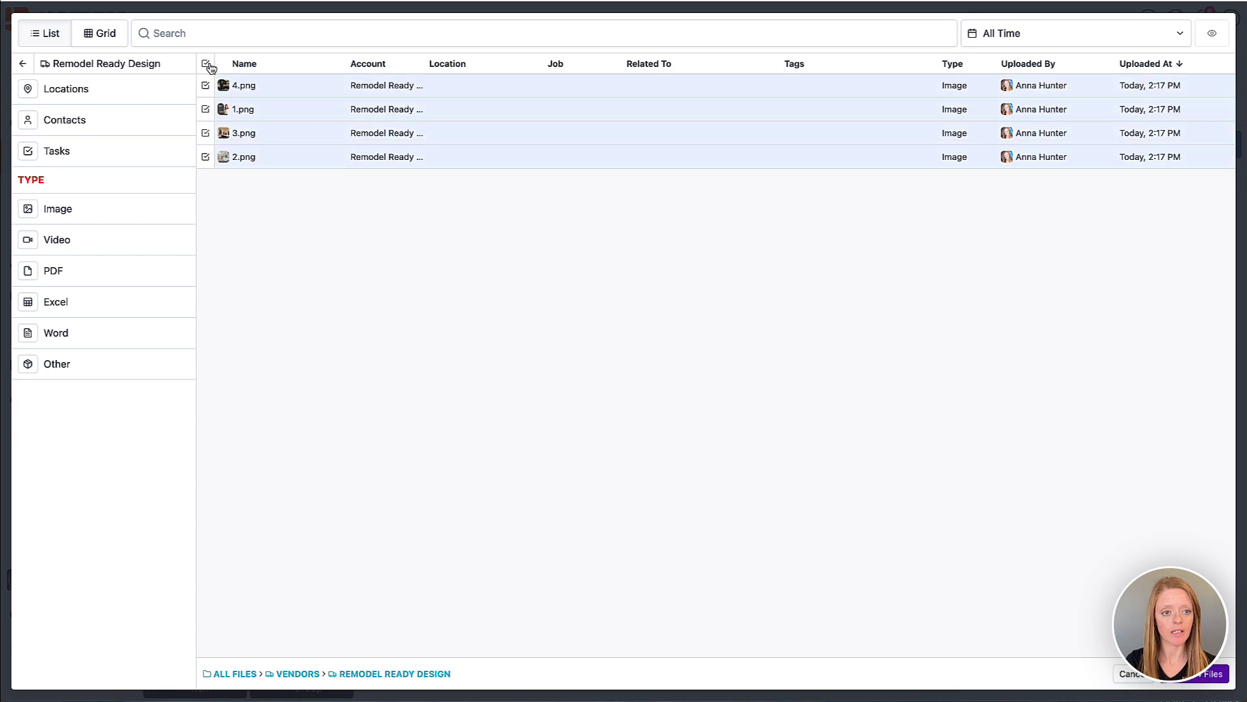
Attach the four selected images, preview them enlarged, then close the preview and details
left_click(1222, 681)
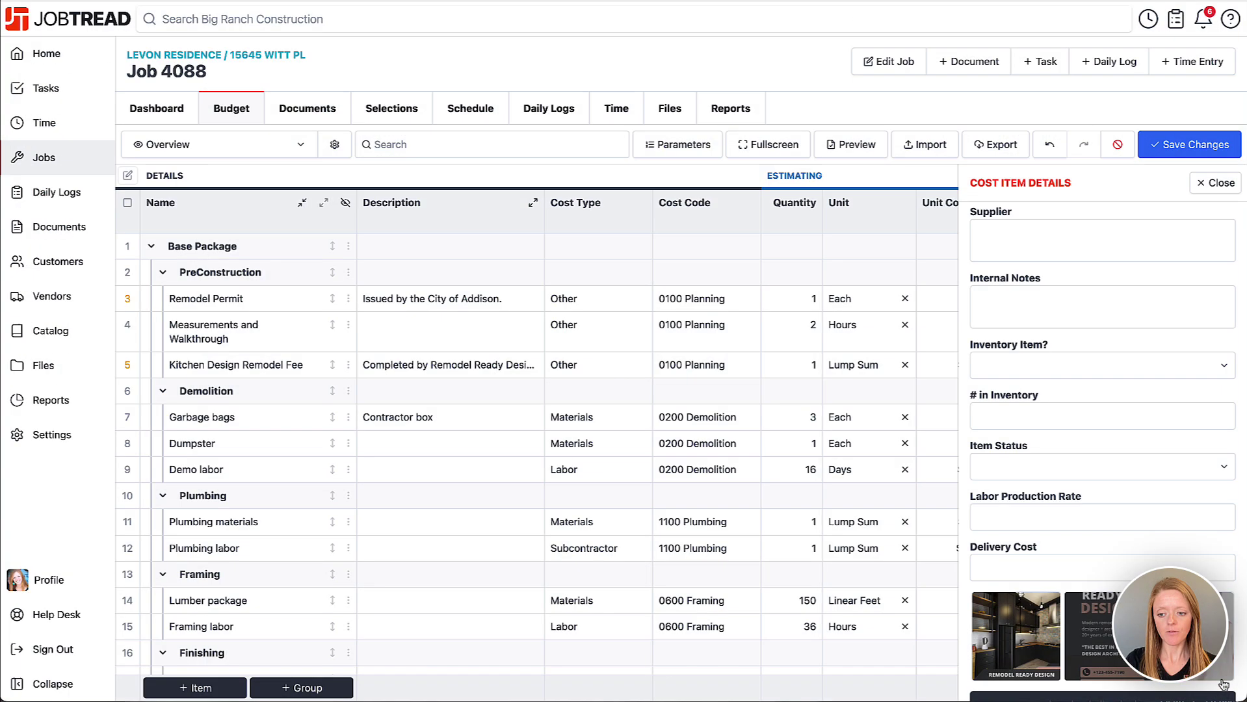
left_click(1106, 606)
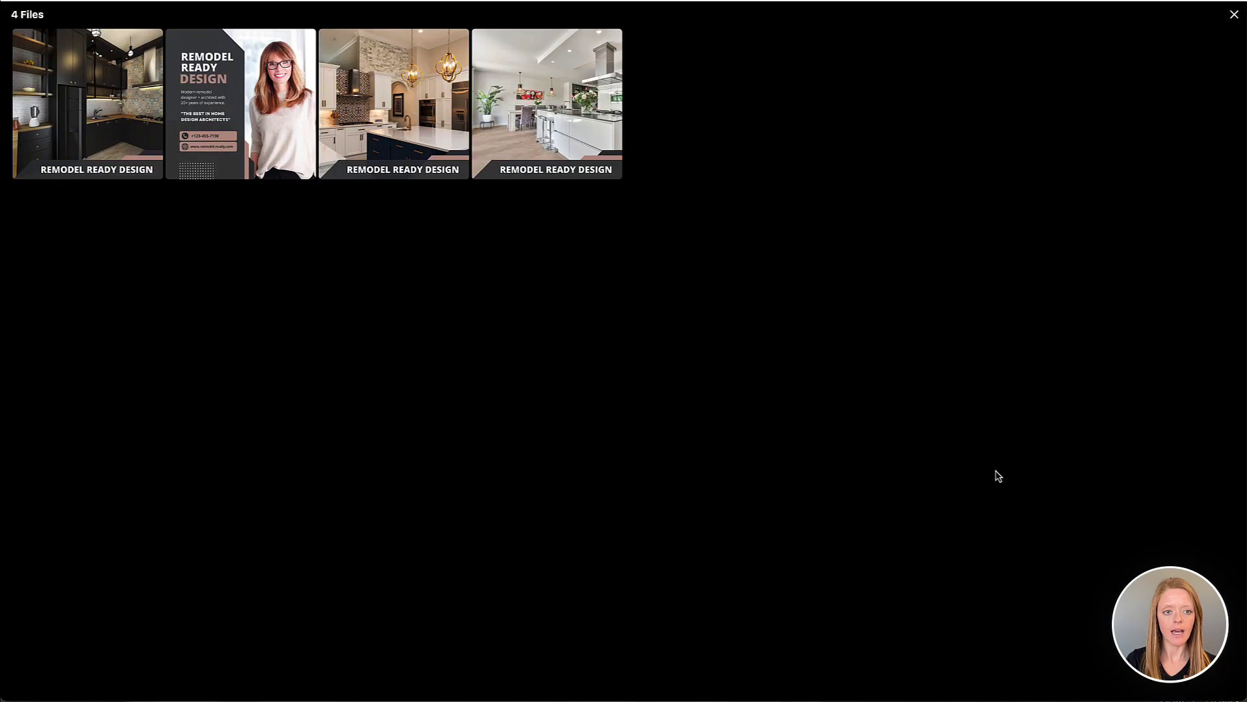
left_click(1236, 15)
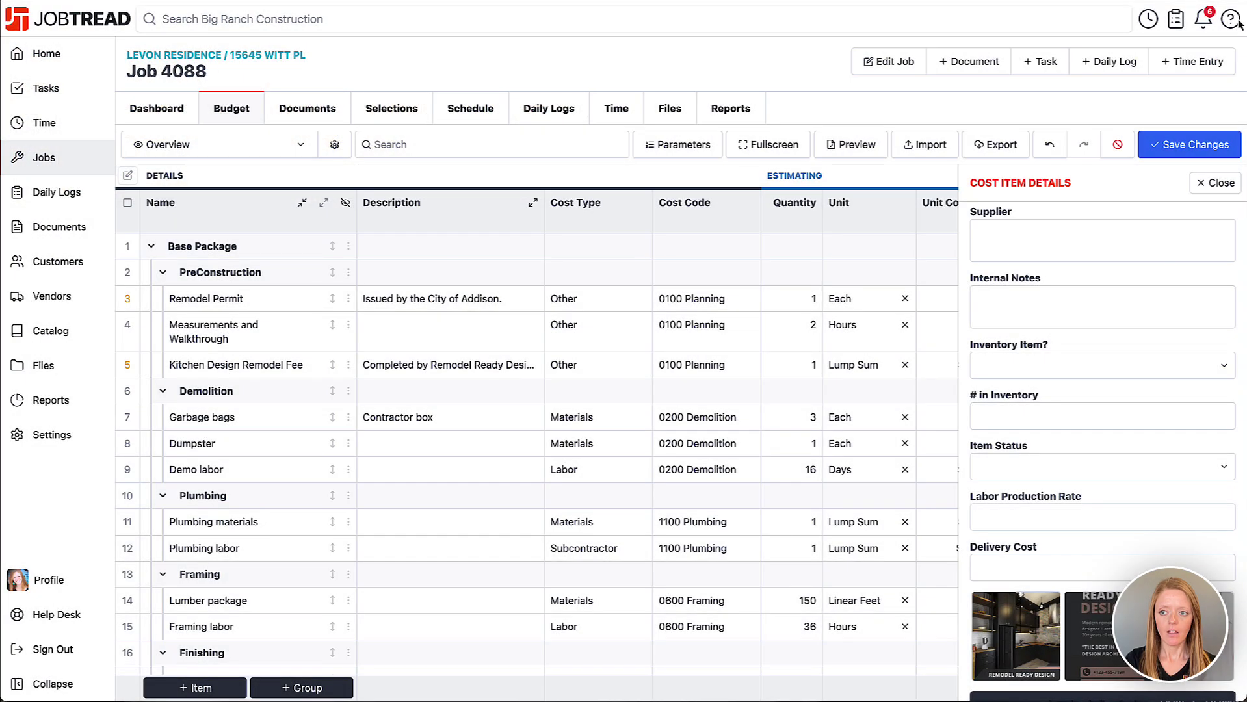
left_click(1217, 186)
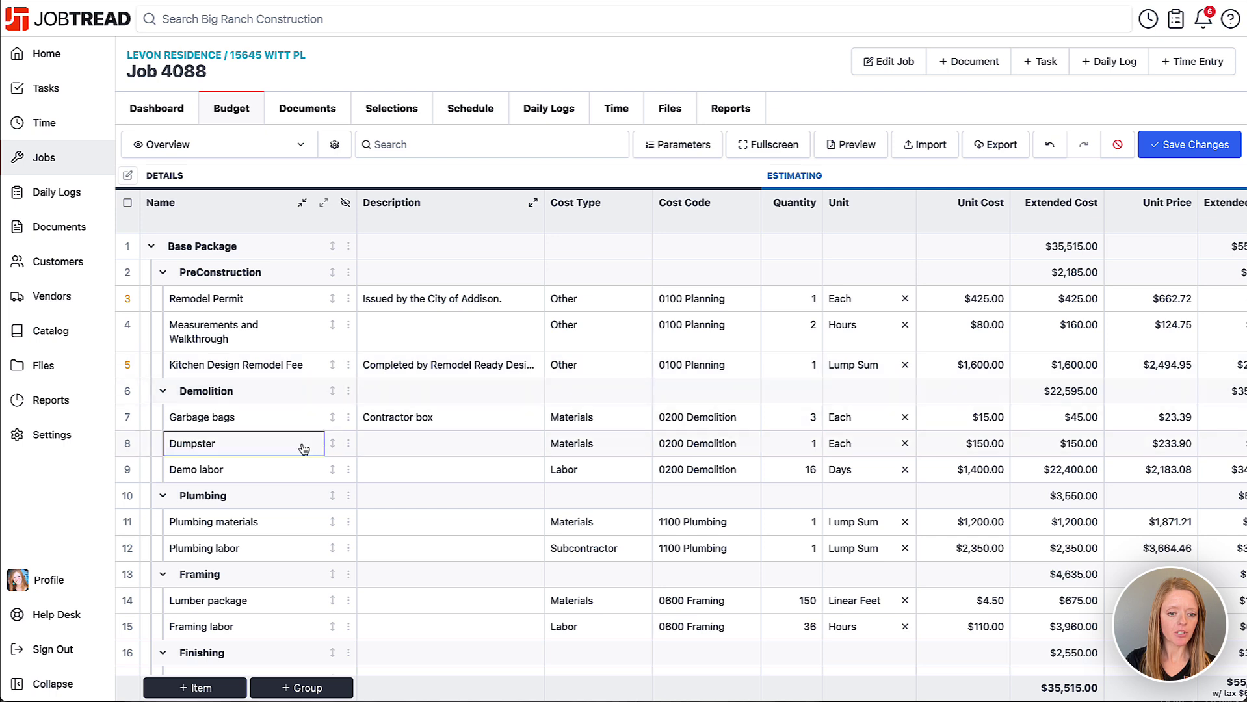
Attach Dumpster - 30 Yard.jpeg from the Materials-tagged files to the Dumpster item
left_click(351, 448)
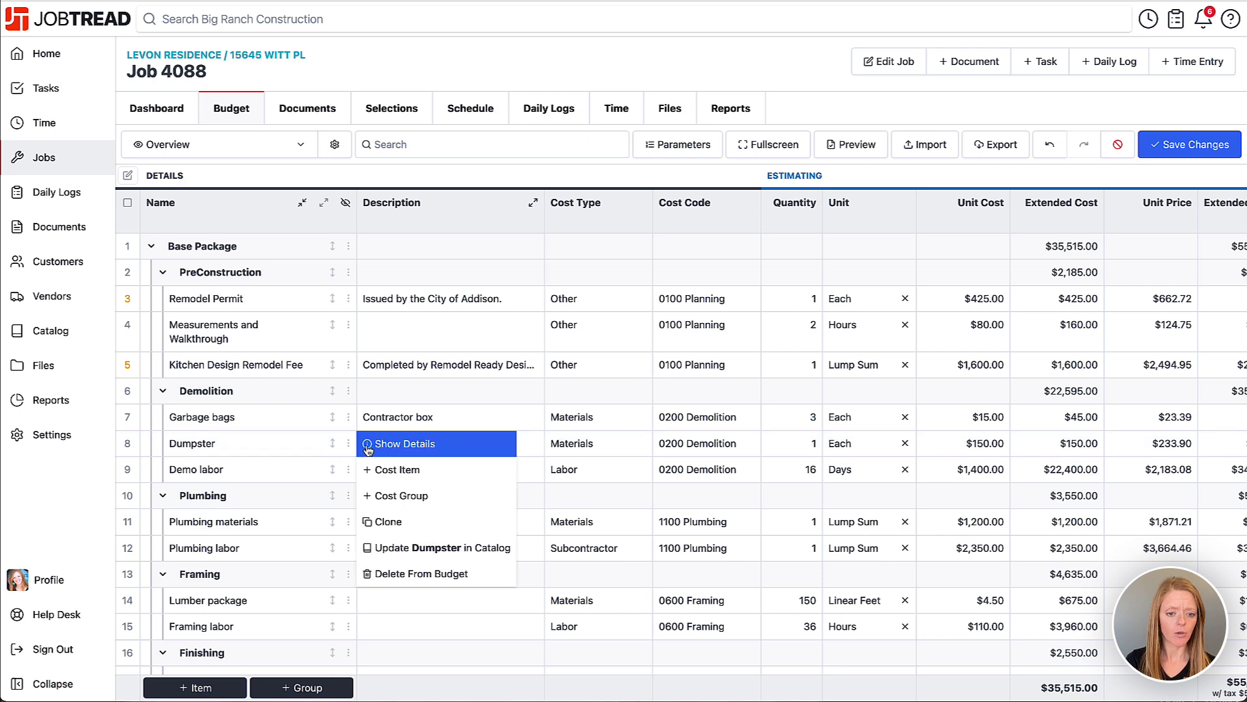
left_click(384, 447)
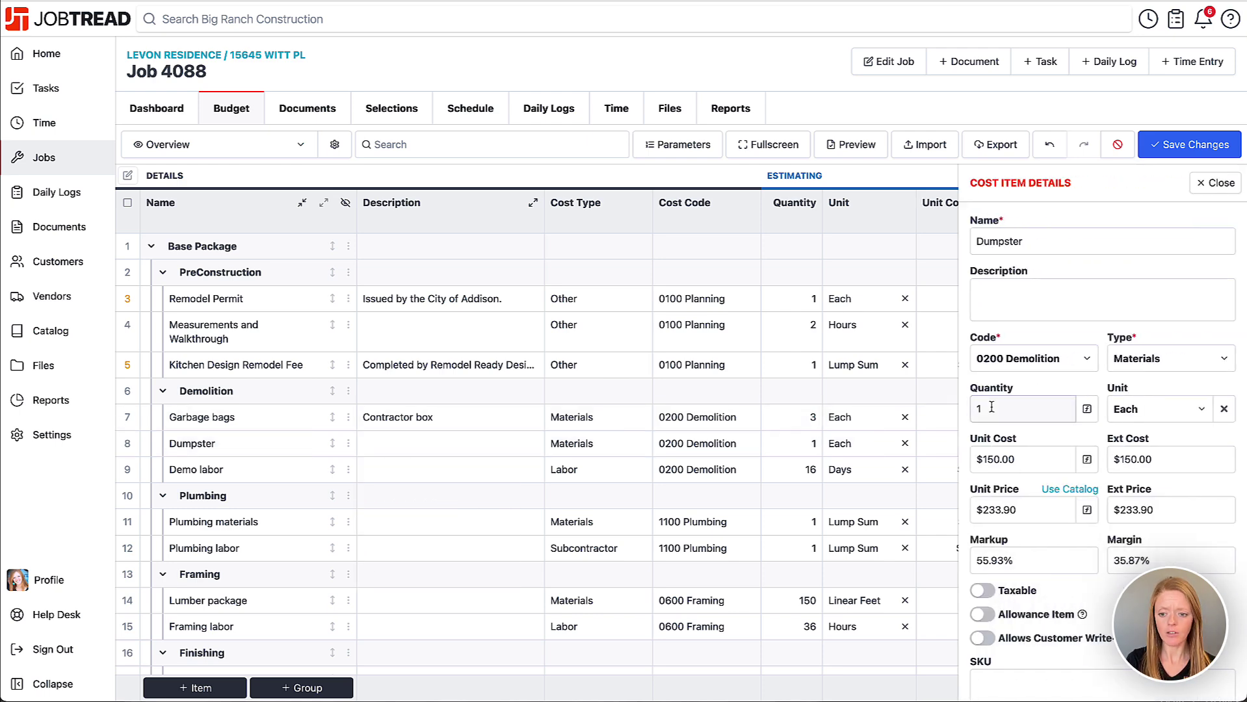
scroll(992, 406, "down", 3)
scroll(1013, 487, "down", 5)
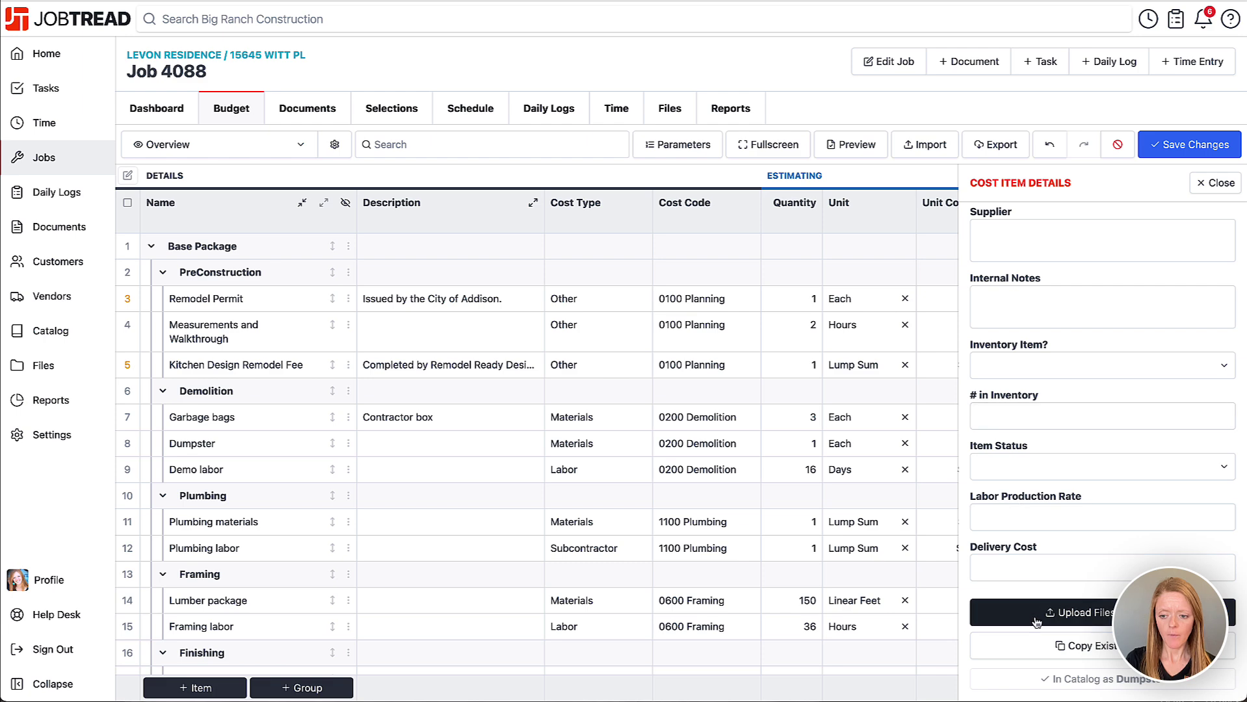
left_click(1036, 642)
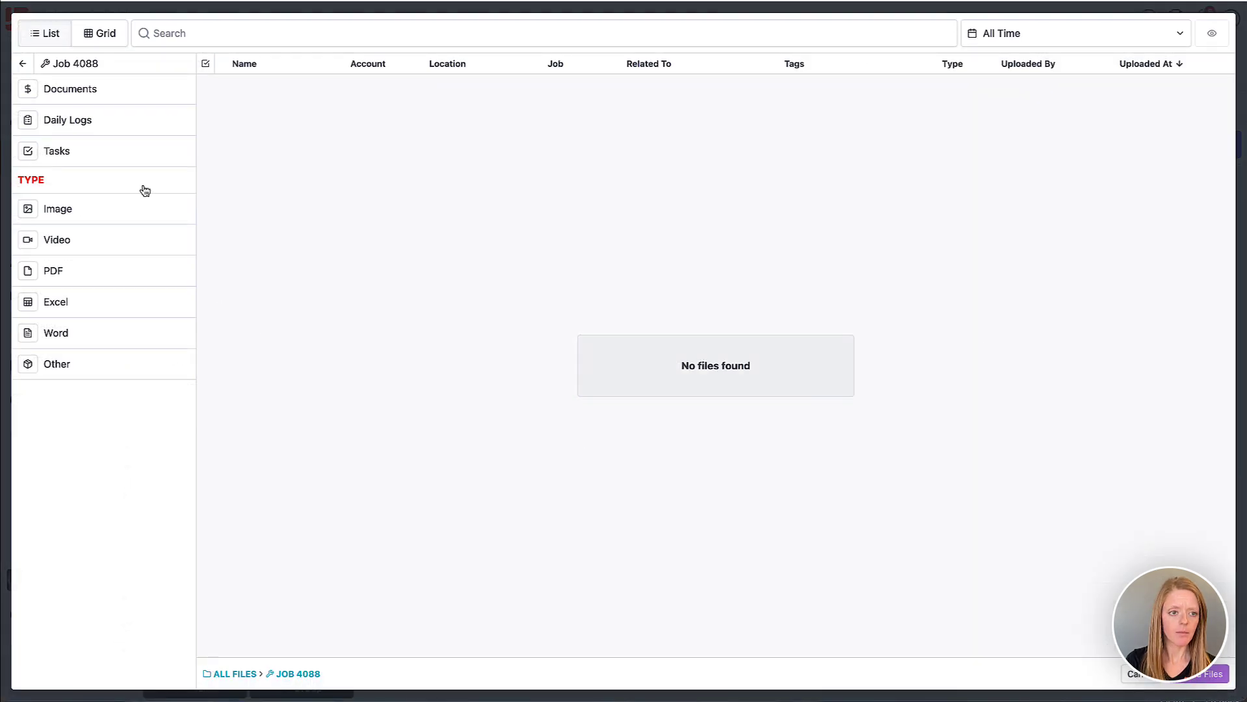
left_click(26, 69)
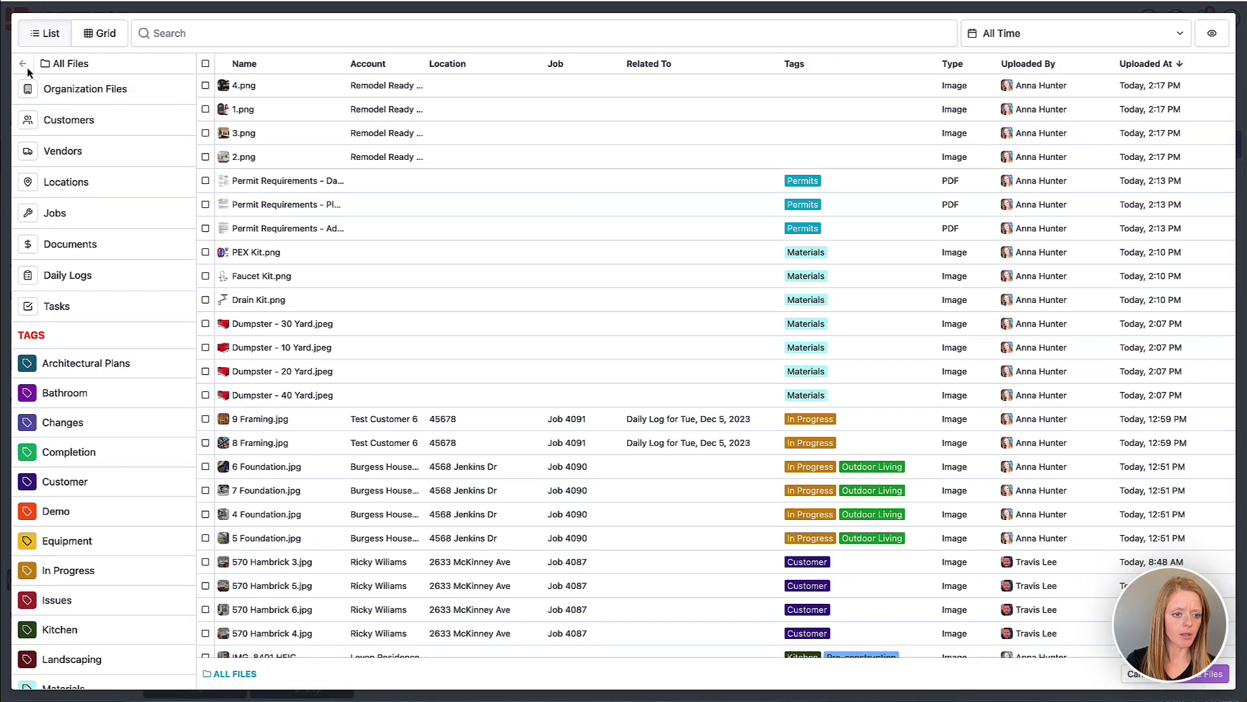
scroll(47, 482, "down", 2)
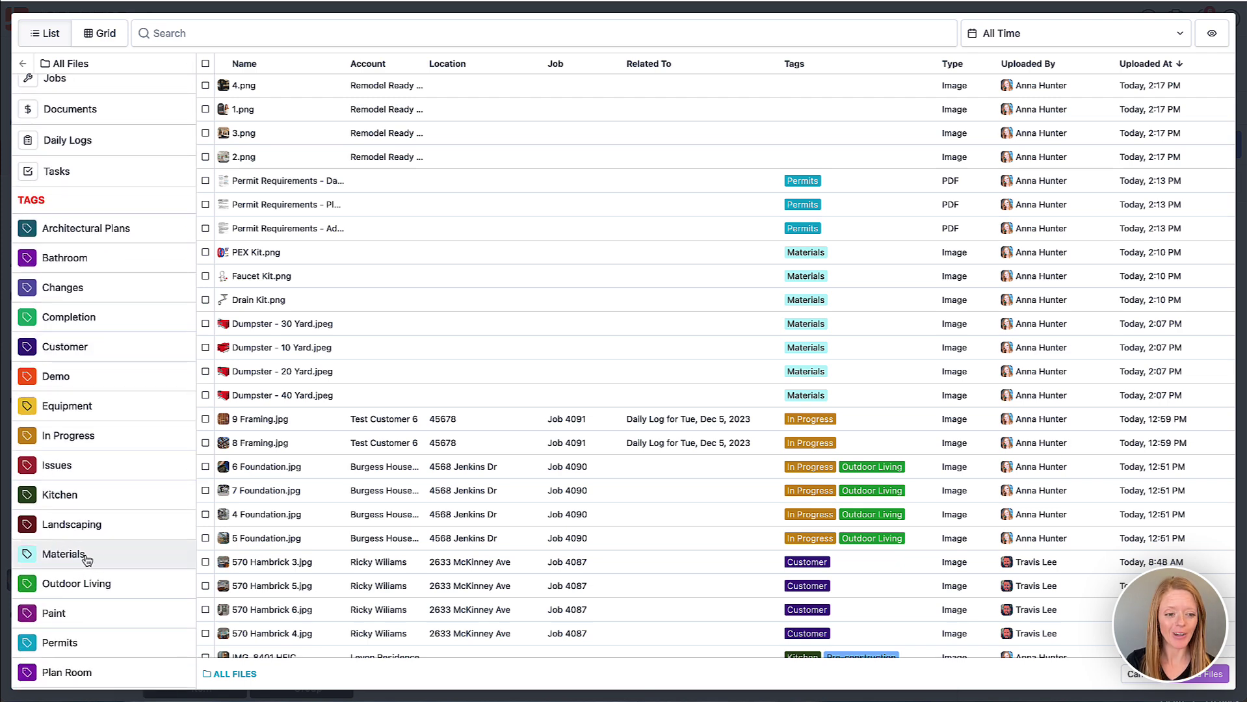
left_click(64, 553)
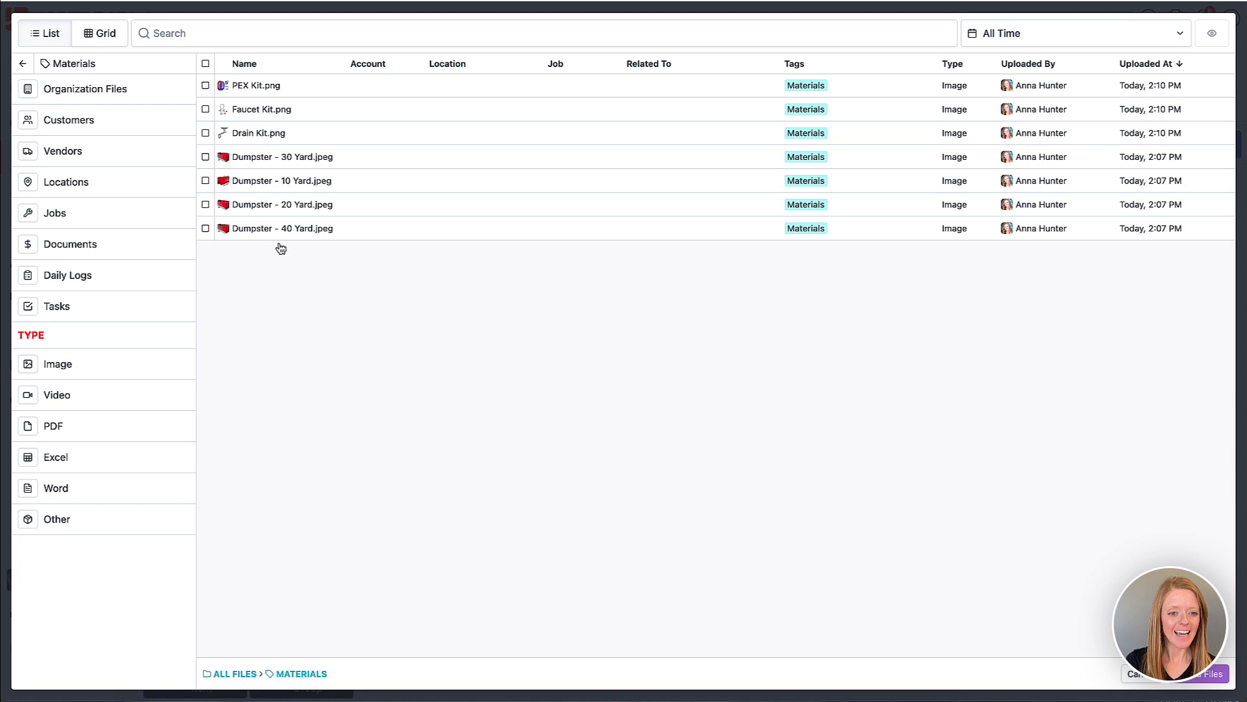
left_click(278, 166)
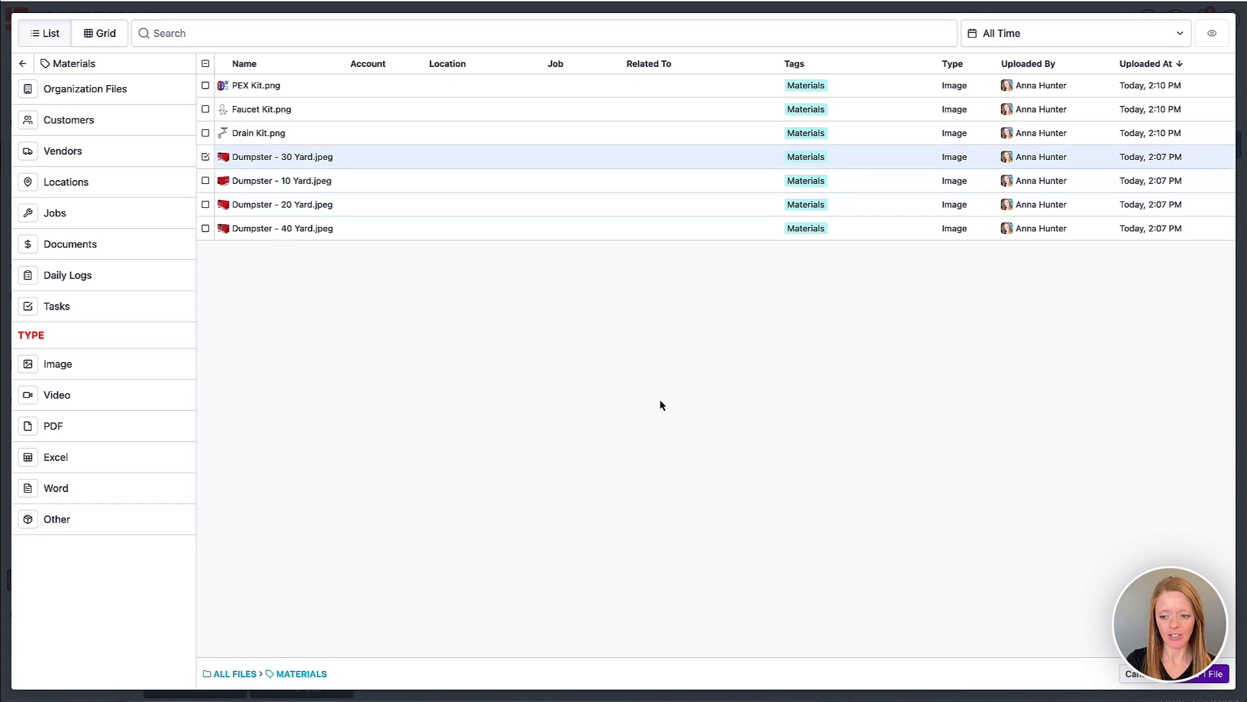
left_click(1208, 673)
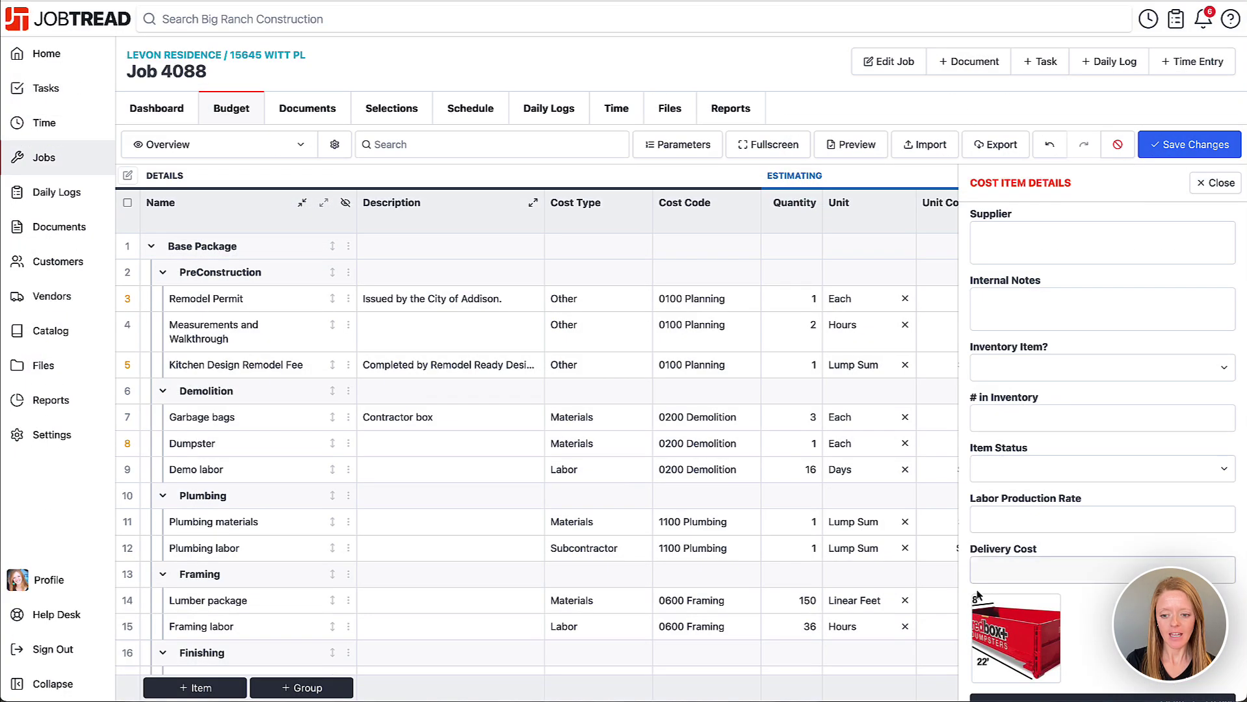
Close the Dumpster details and save the Job 4088 budget changes
left_click(1220, 184)
left_click(1202, 147)
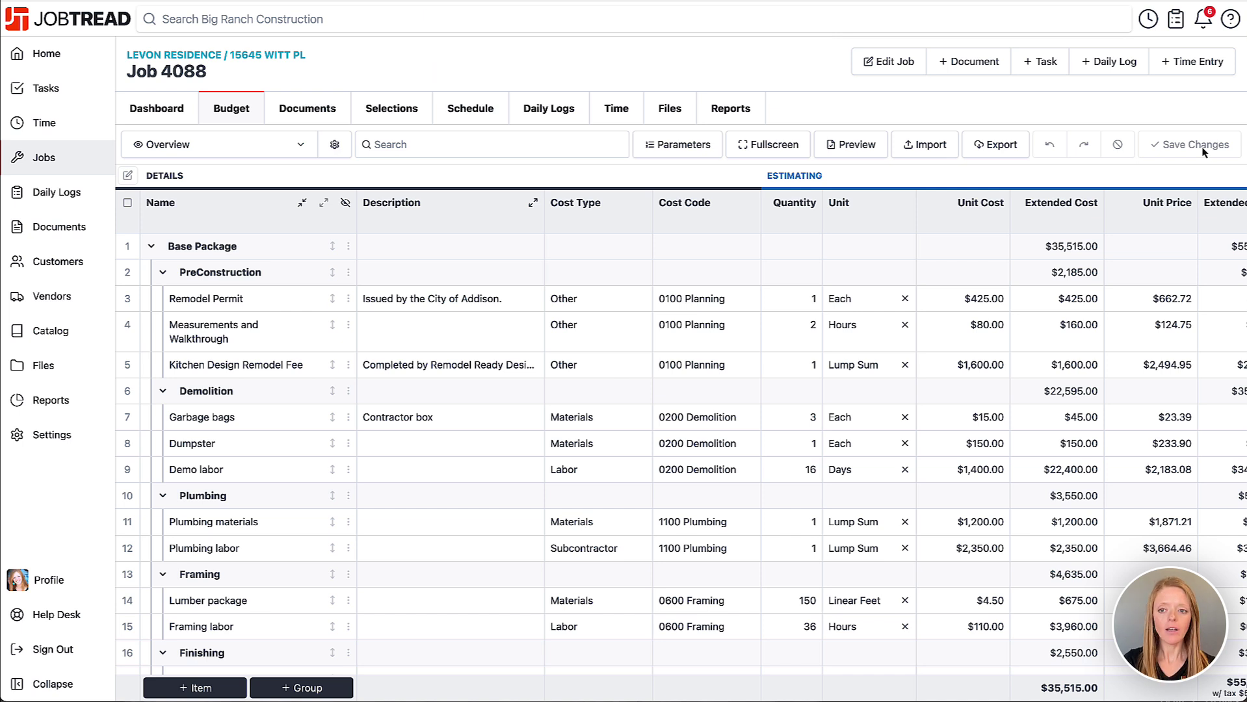
Create proposal Levon Residence Proposal 4088-5 containing the entire Base Package
left_click(960, 64)
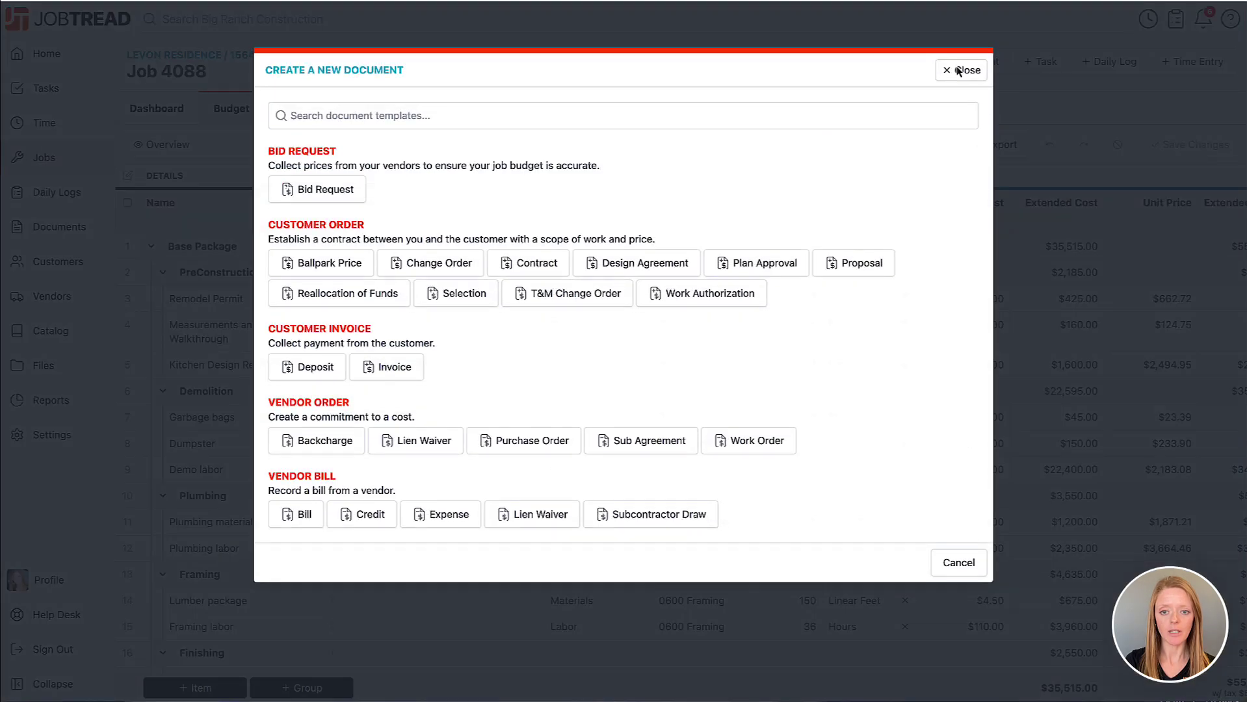
left_click(852, 264)
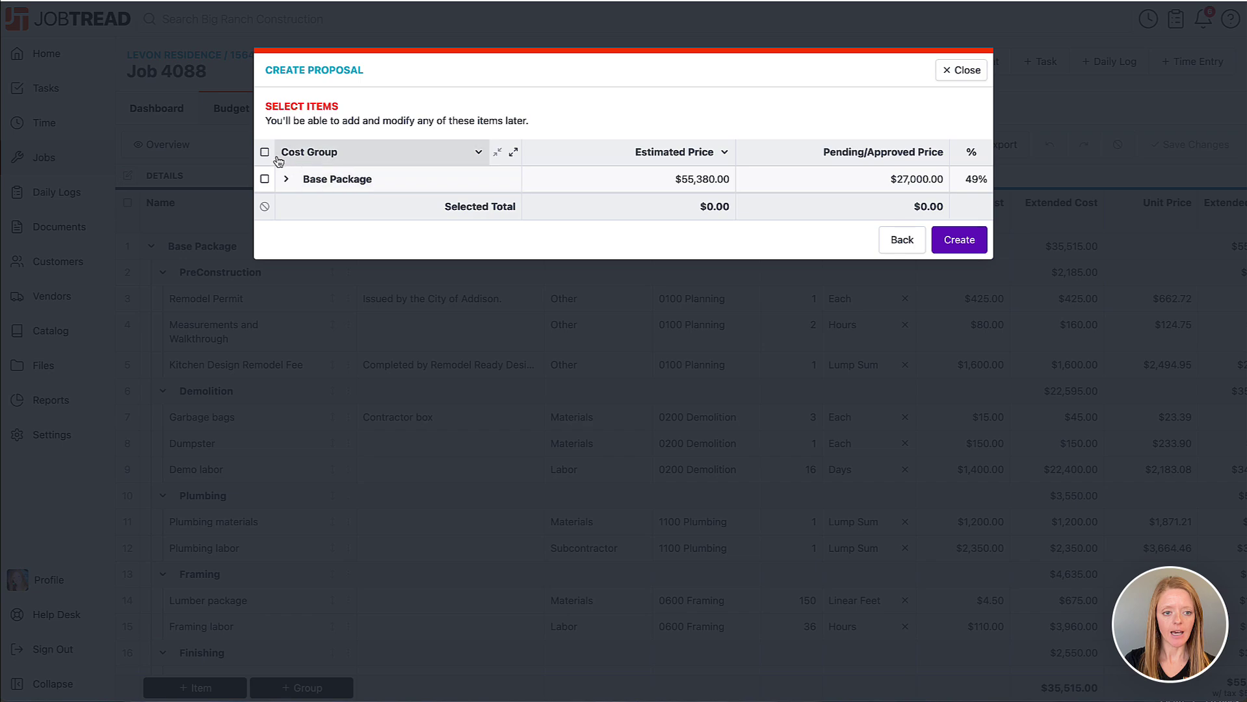
left_click(264, 178)
left_click(285, 180)
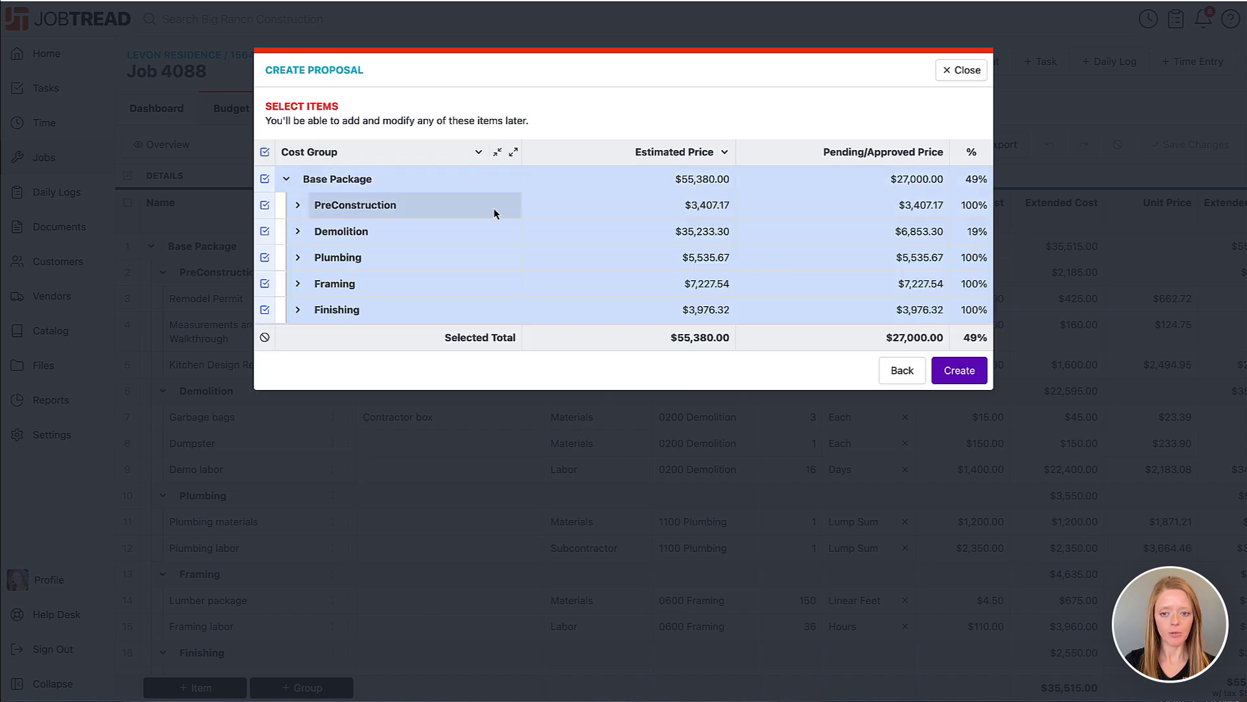
left_click(957, 370)
scroll(734, 504, "down", 2)
scroll(735, 503, "down", 3)
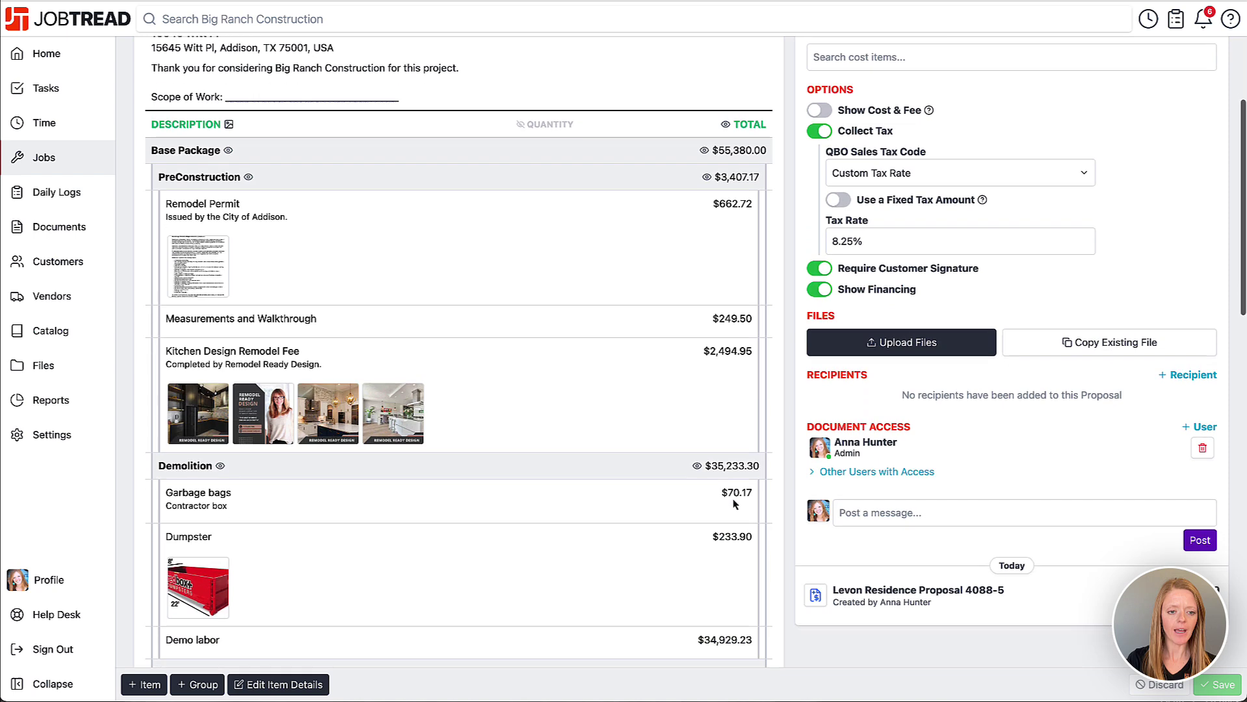
scroll(734, 503, "down", 1)
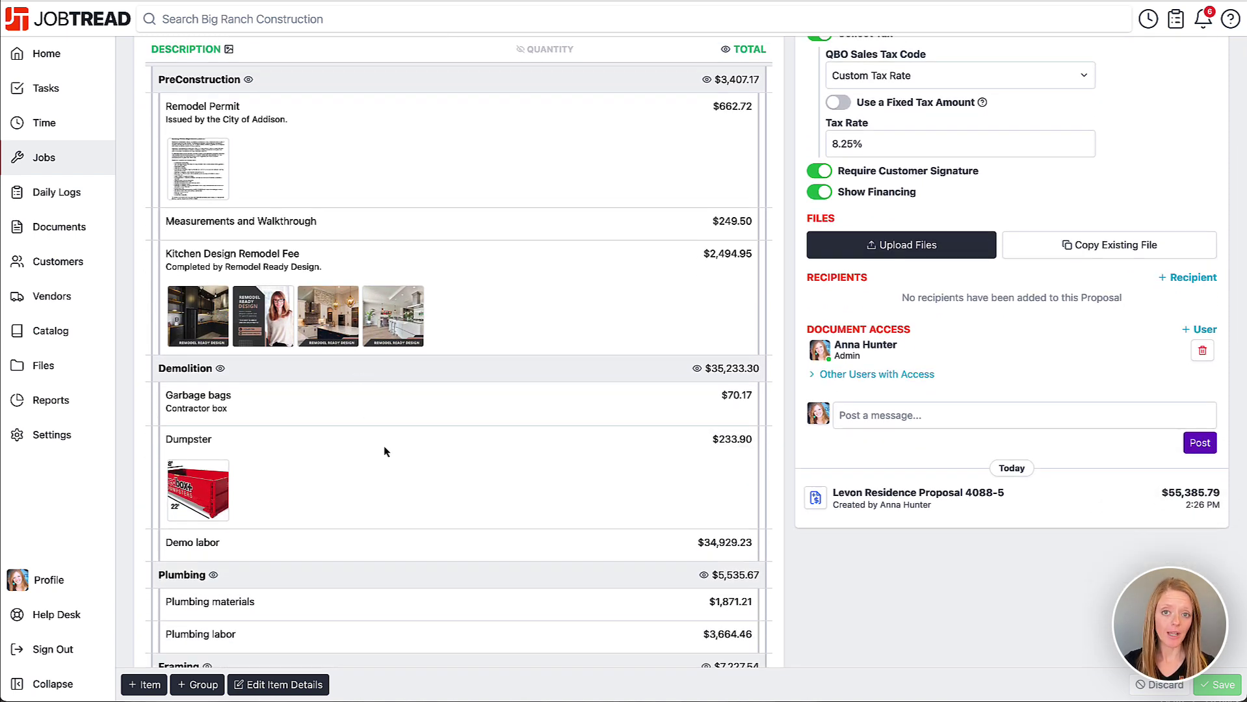
scroll(377, 449, "up", 2)
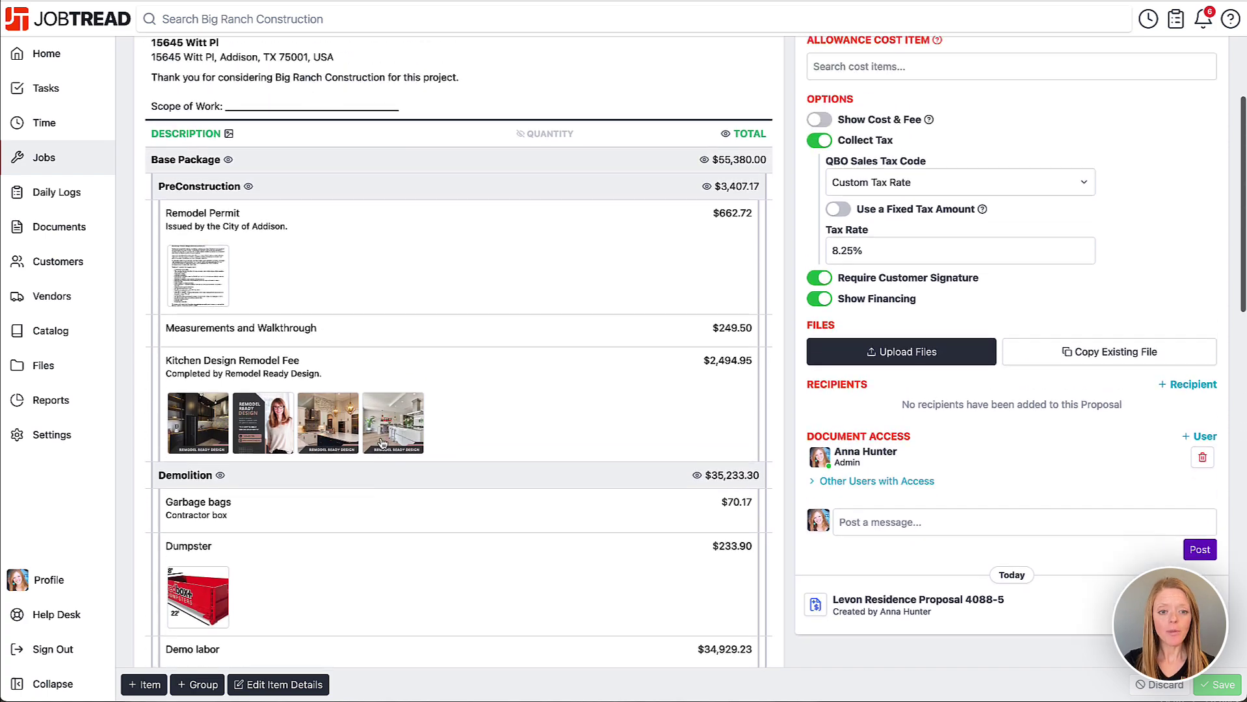
scroll(498, 446, "up", 4)
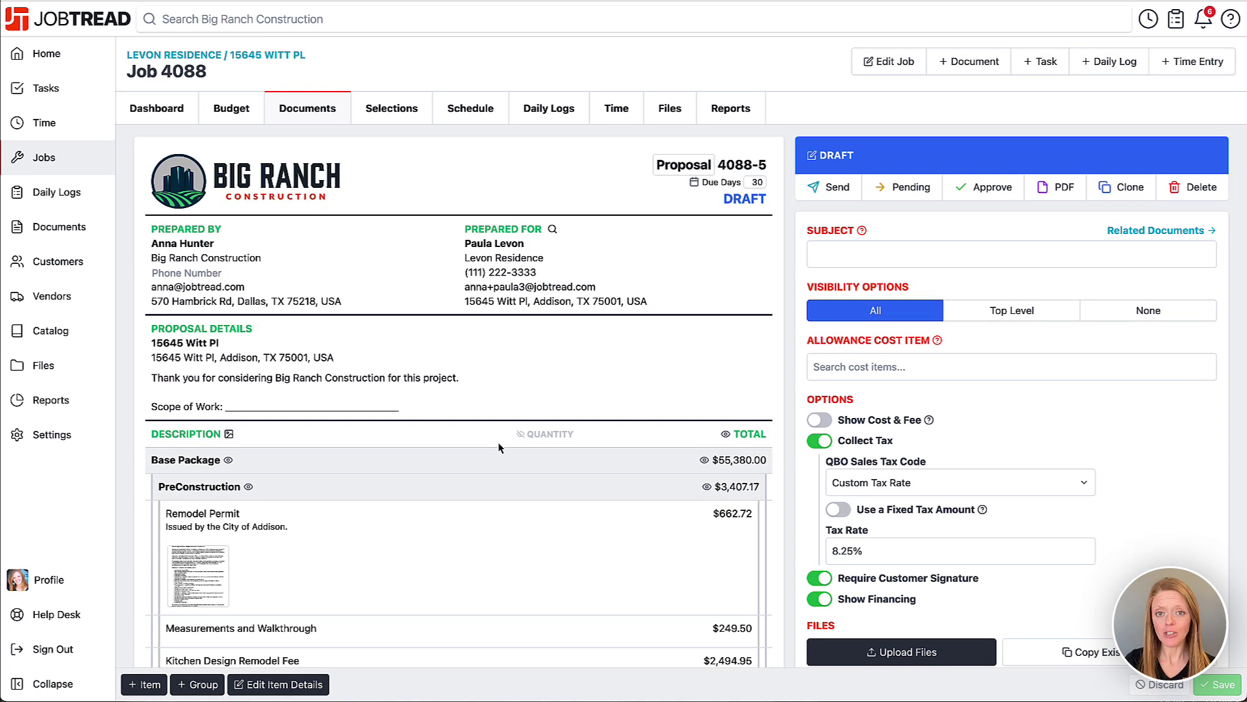